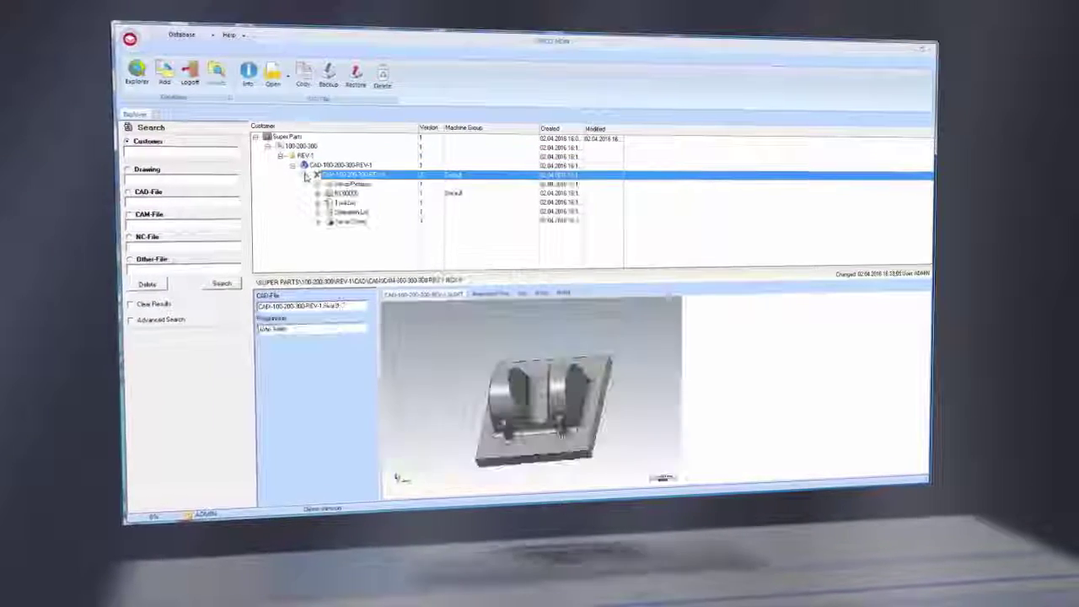
# Browse the setup pictures and NC00005 code, then add revision REV-2 and preview CAD-100-200-300-REV-2
pyautogui.click(315, 184)
pyautogui.click(341, 214)
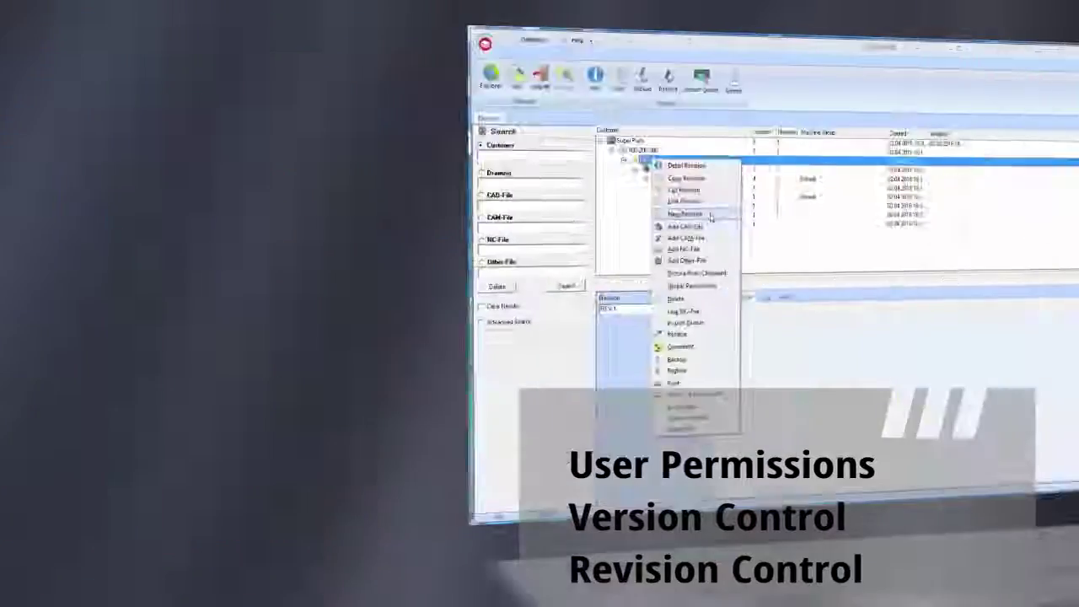
pyautogui.click(711, 217)
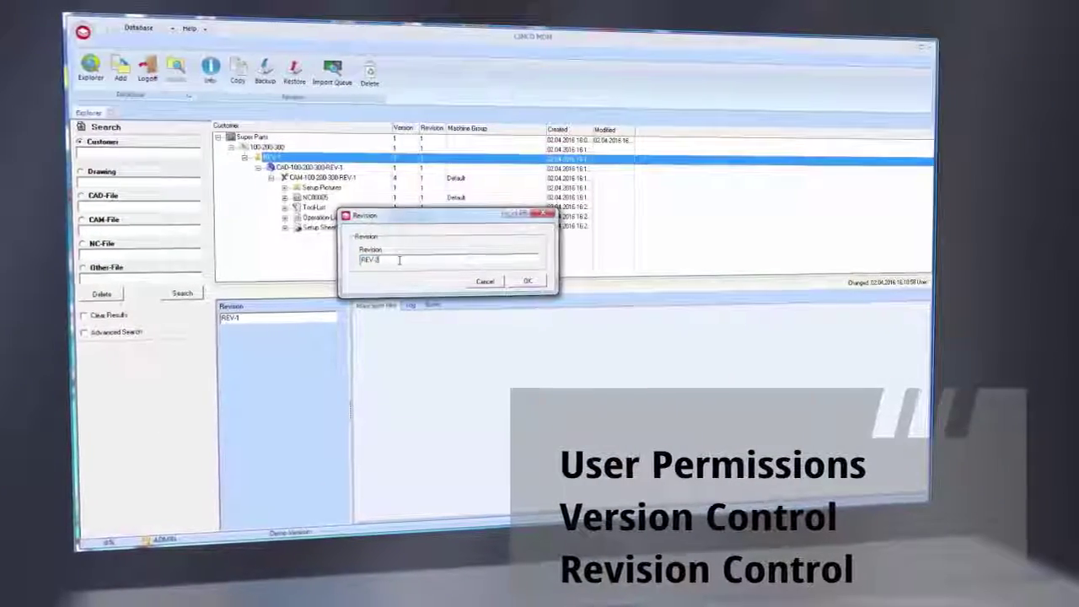
pyautogui.click(526, 282)
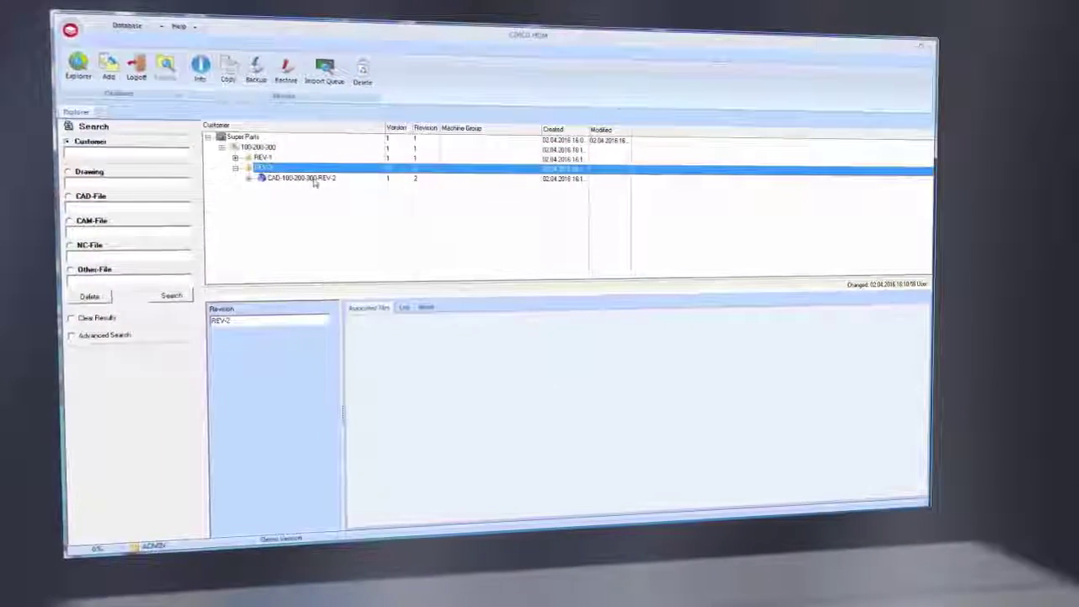
pyautogui.click(312, 180)
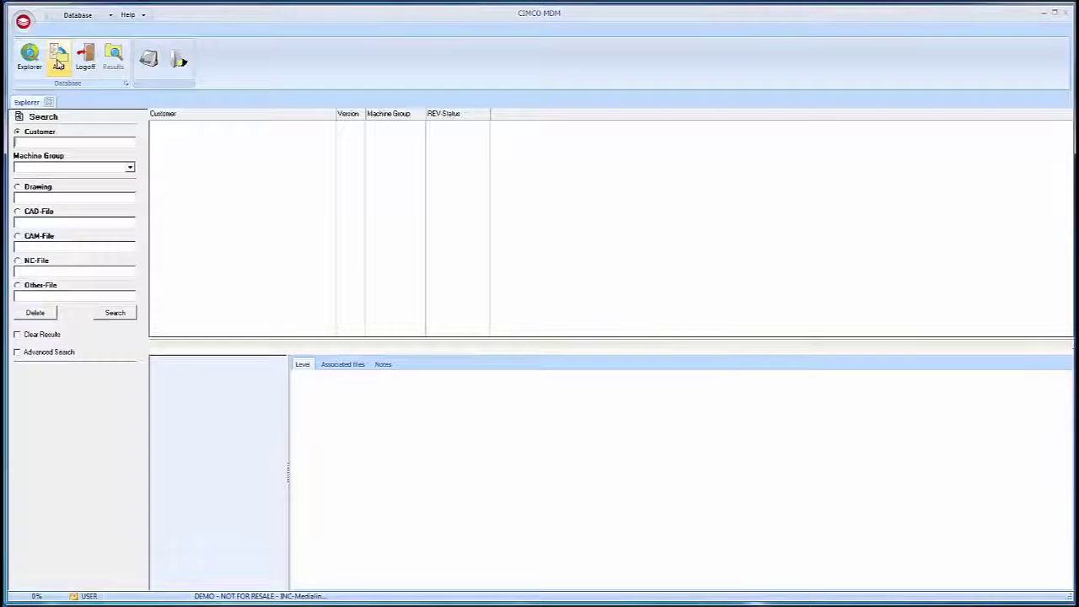
# Add customer Metal Works Inc. with drawing 100-200-300 and attach a CAD file to REV-1
pyautogui.click(58, 59)
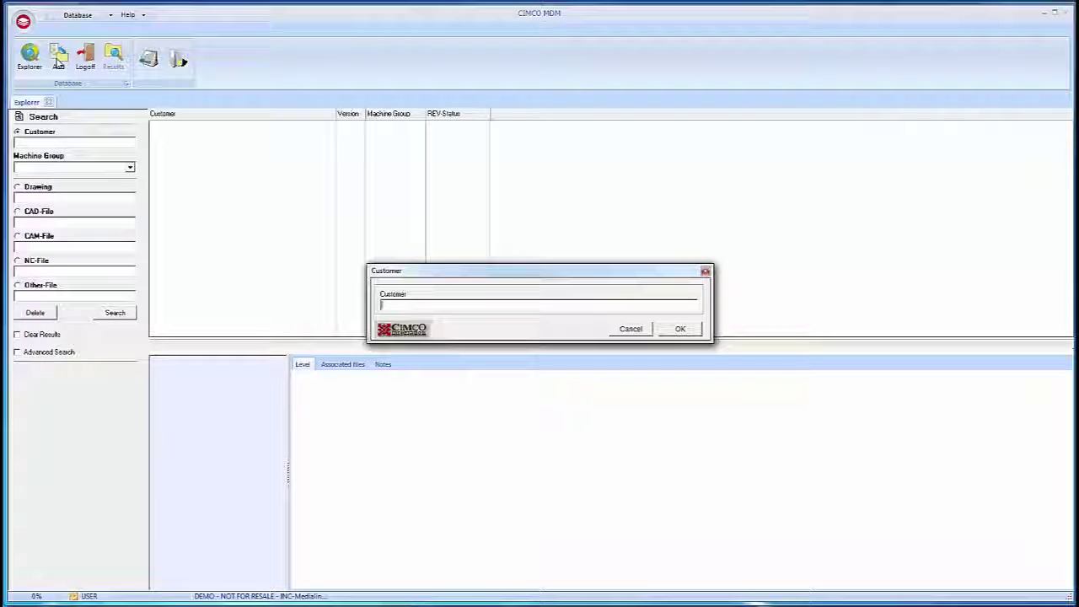
pyautogui.click(678, 329)
pyautogui.rightClick(193, 125)
pyautogui.click(222, 146)
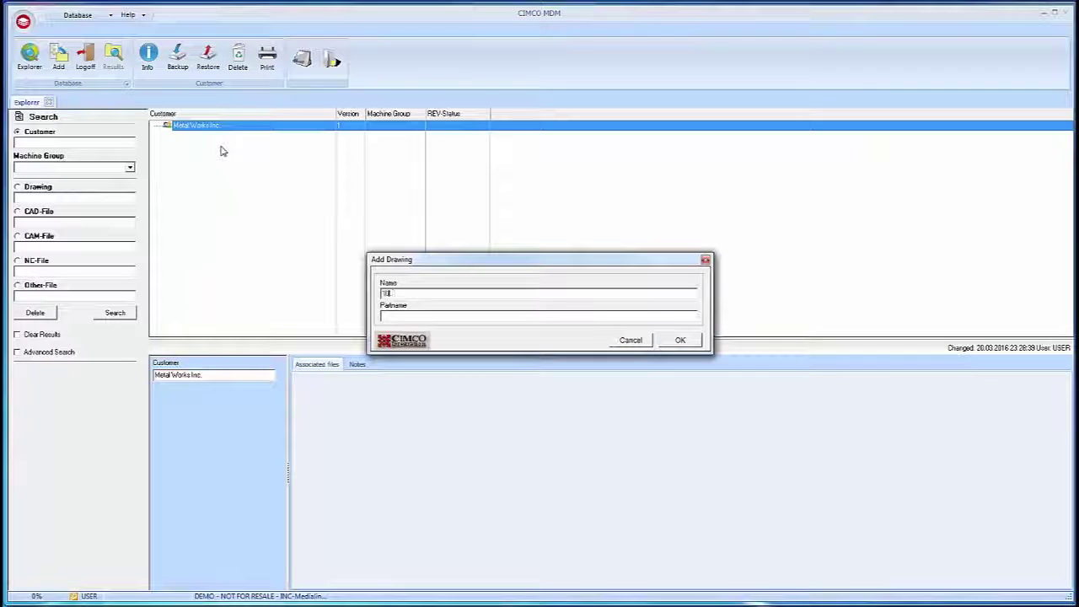
pyautogui.write('0-200-300')
pyautogui.click(400, 317)
pyautogui.press('Return')
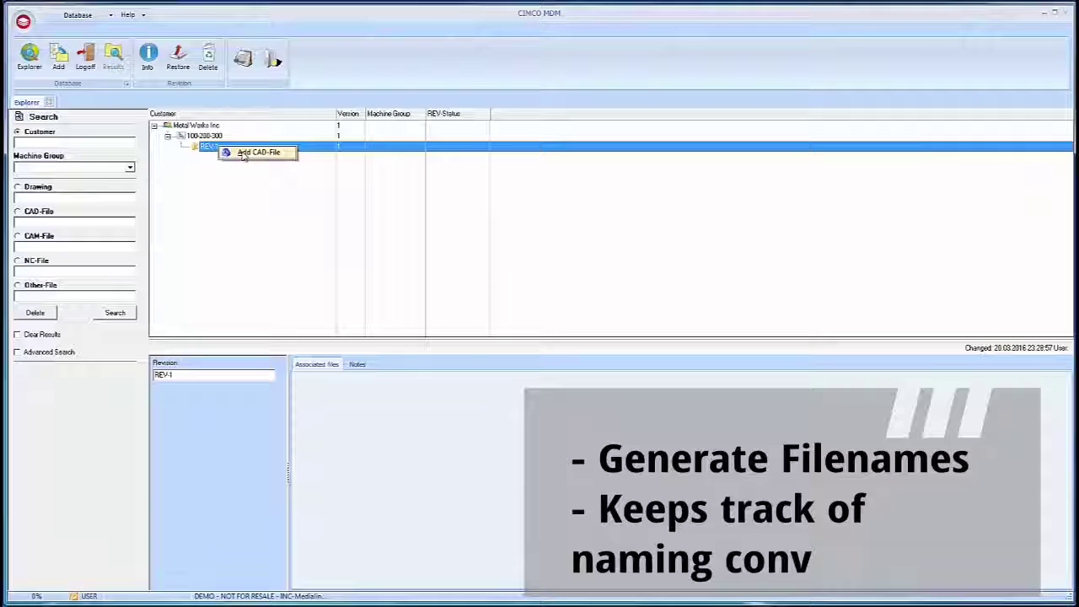
pyautogui.moveTo(218, 147); pyautogui.dragTo(218, 148)
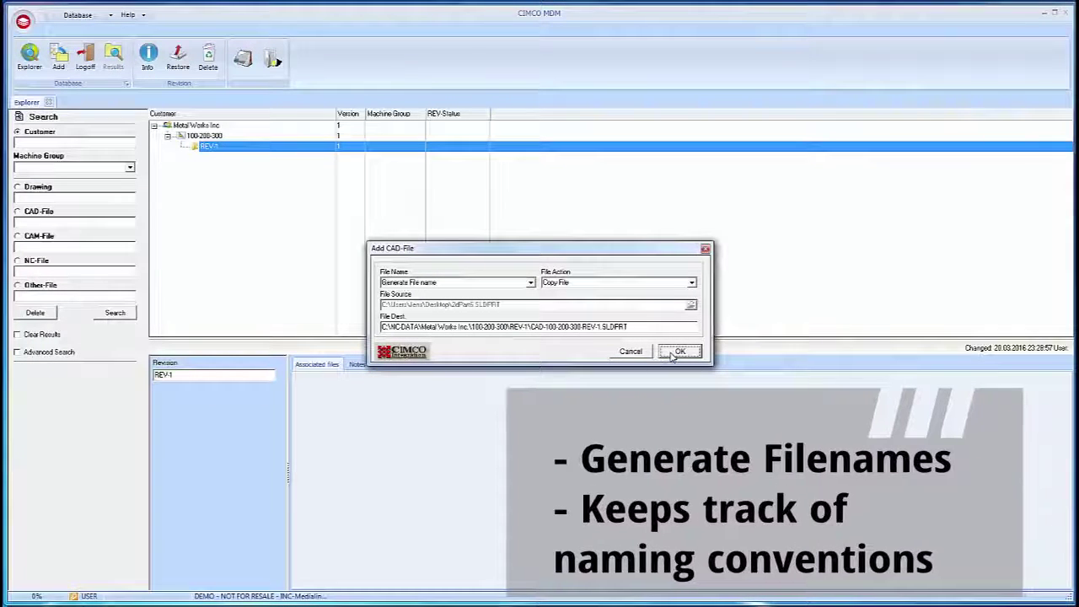
pyautogui.click(680, 351)
# Open the CAD file in a new Mastercam instance and the CAM file in Mastercam Mill X9
pyautogui.click(192, 64)
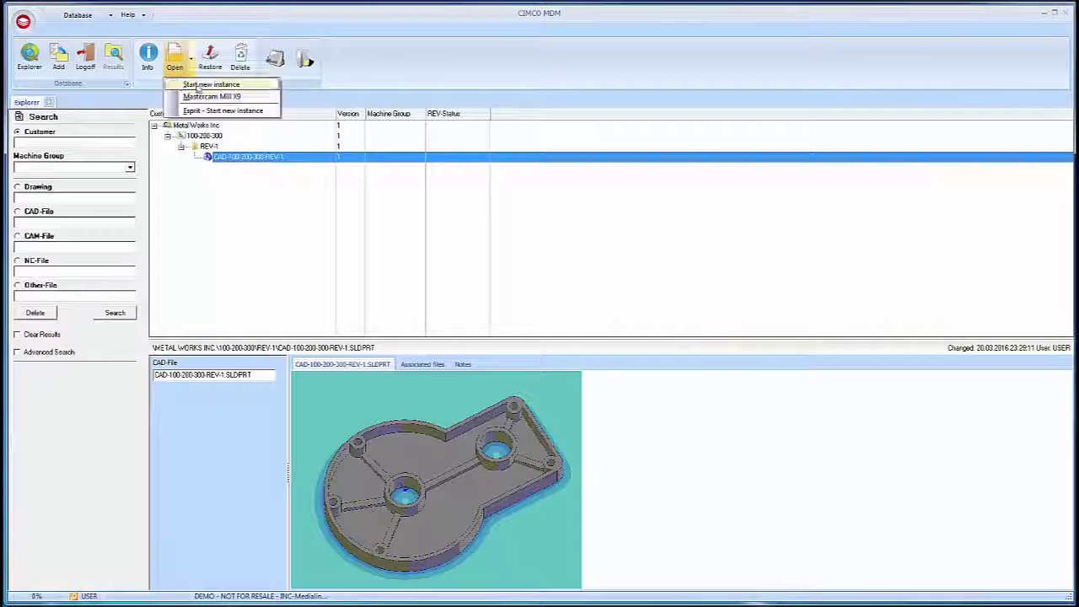
pyautogui.click(202, 85)
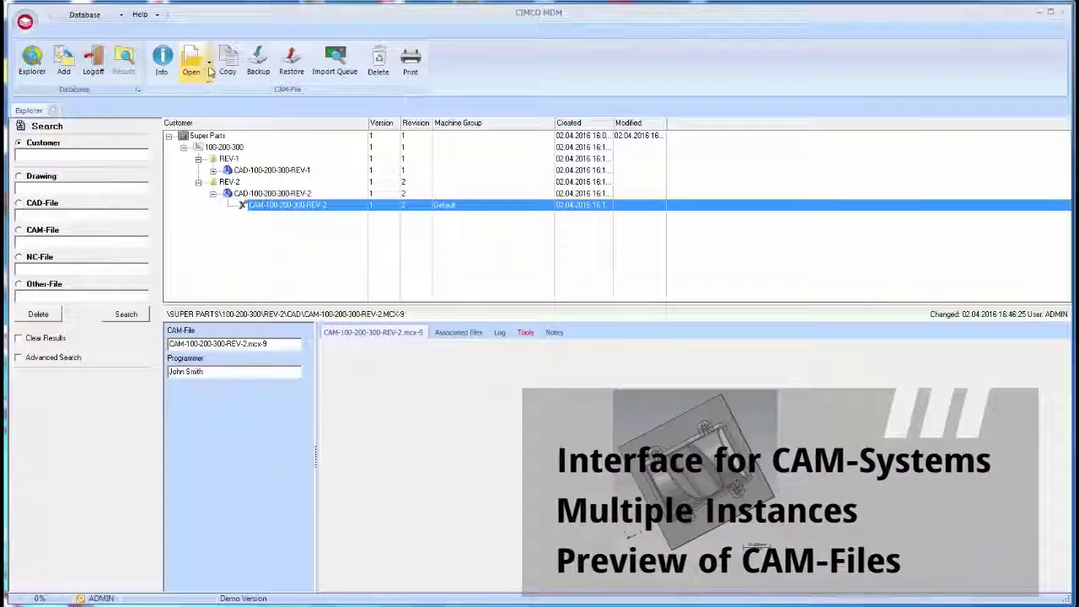
pyautogui.click(192, 64)
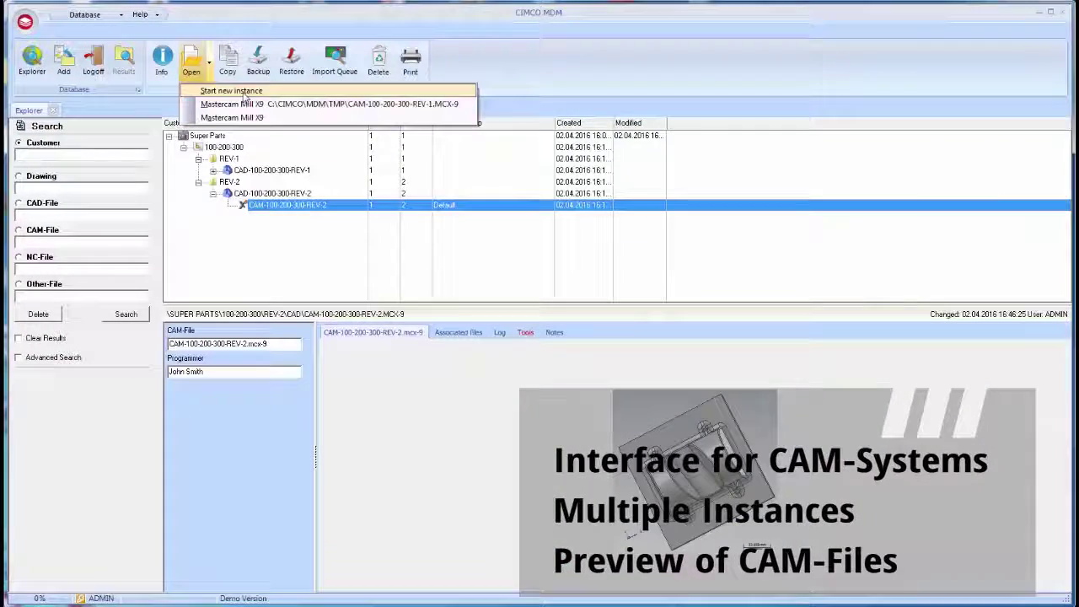
pyautogui.click(253, 117)
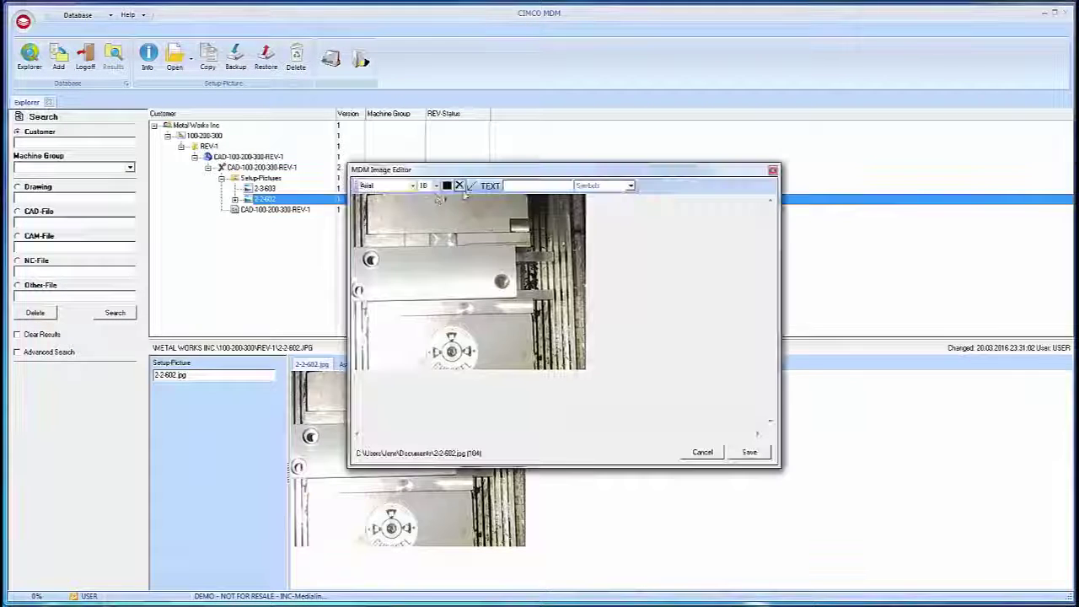
# Draw an arrow onto the round fixture in setup picture 2-2-602 and save it
pyautogui.moveTo(358, 256); pyautogui.dragTo(413, 312)
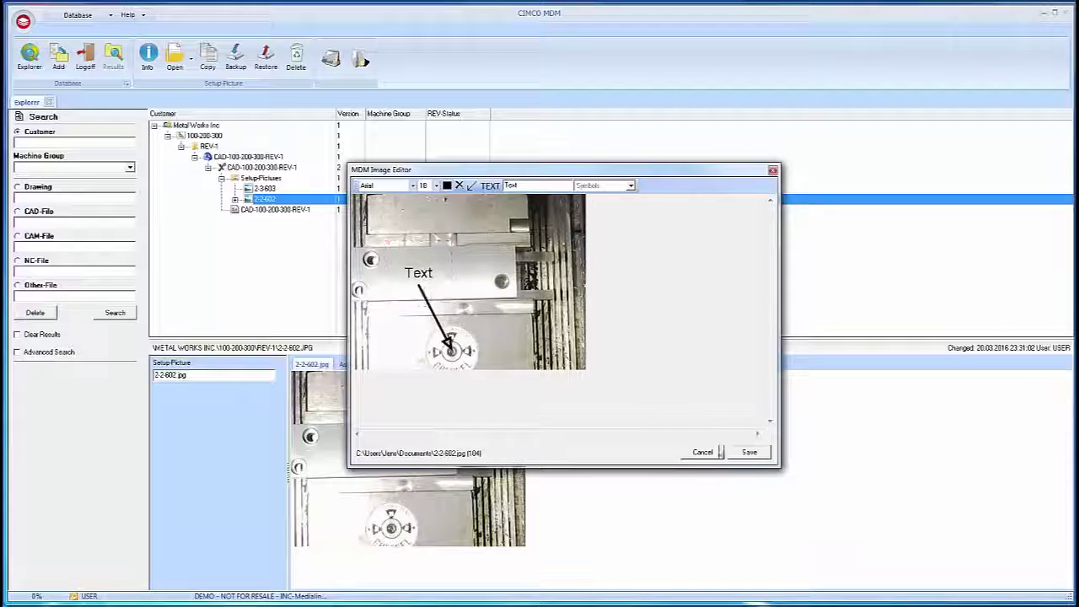
pyautogui.click(740, 452)
pyautogui.click(253, 166)
pyautogui.rightClick(256, 168)
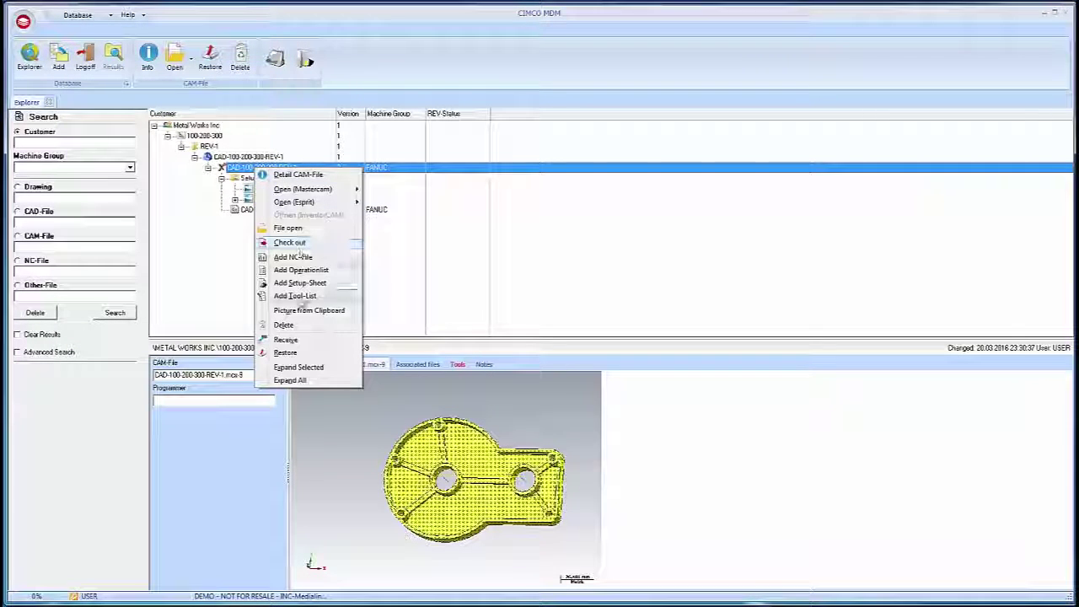
# Add a tool list to the CAM file and scroll through its document preview
pyautogui.click(295, 296)
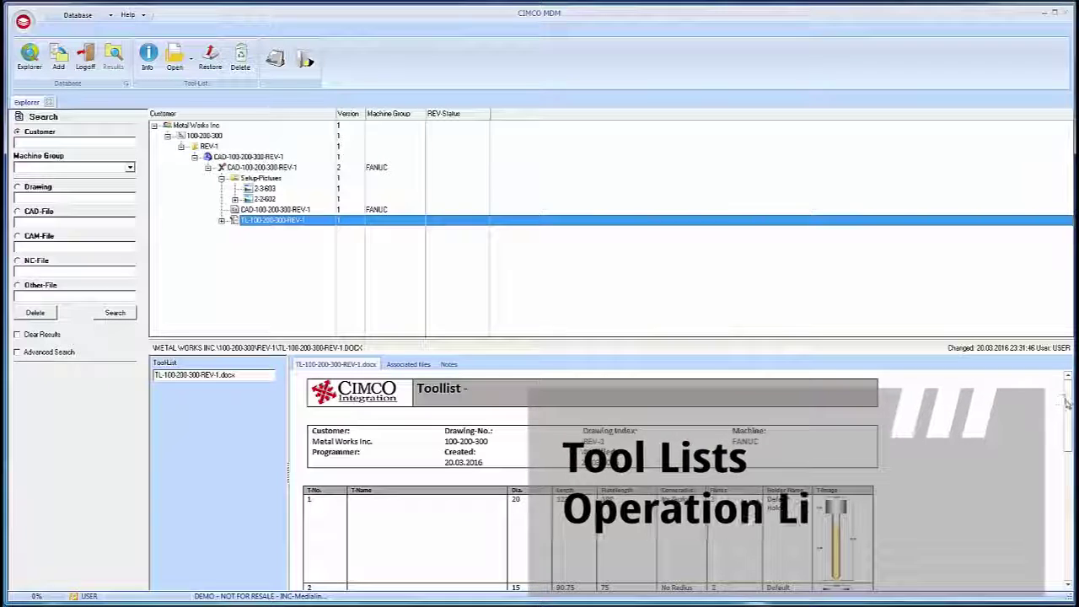
pyautogui.moveTo(1067, 405); pyautogui.dragTo(1068, 456)
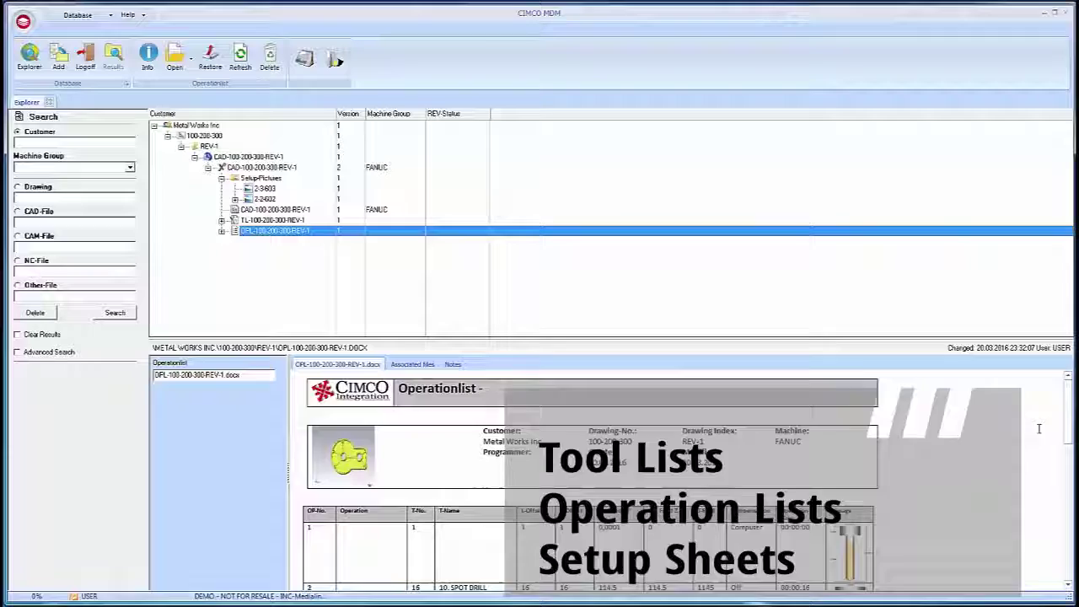
pyautogui.moveTo(1069, 416); pyautogui.dragTo(1069, 478)
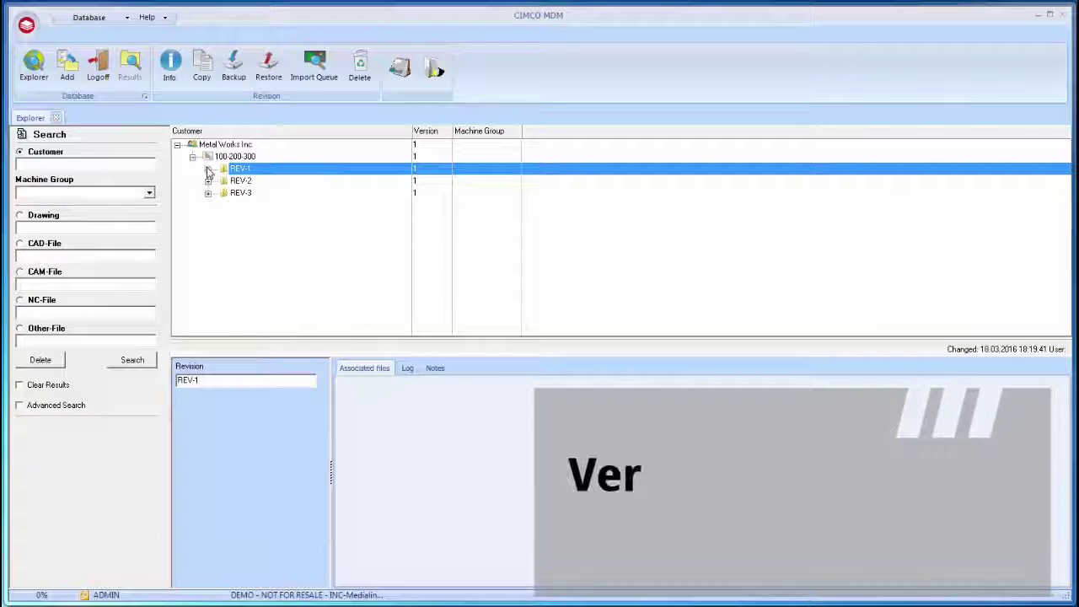
# Expand REV-1's CAD and CAM file nodes to display the NC-100-200-300-REV-1 code
pyautogui.click(223, 183)
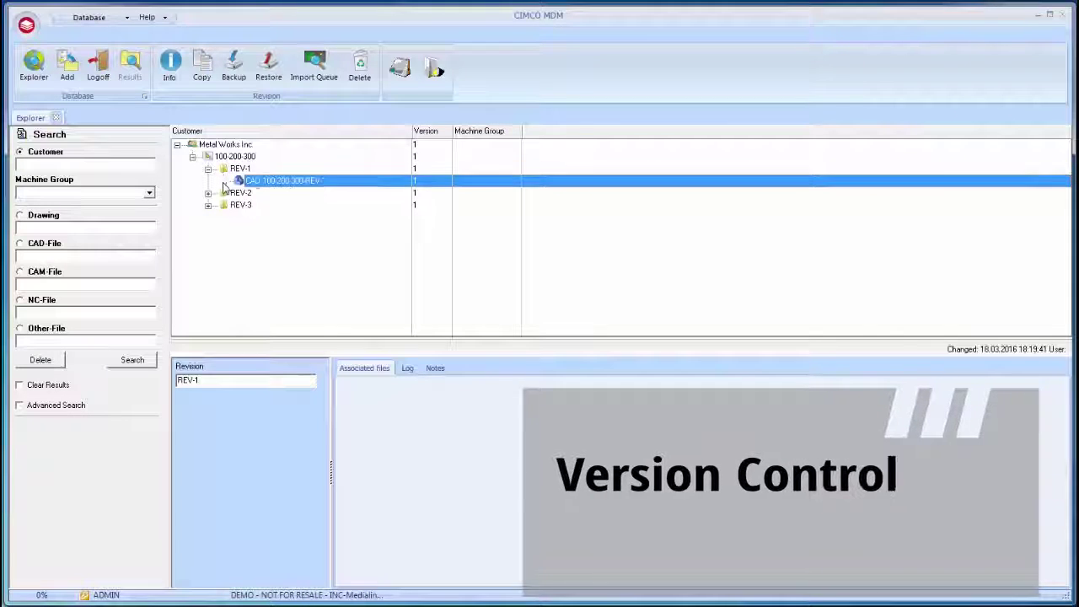
pyautogui.click(240, 194)
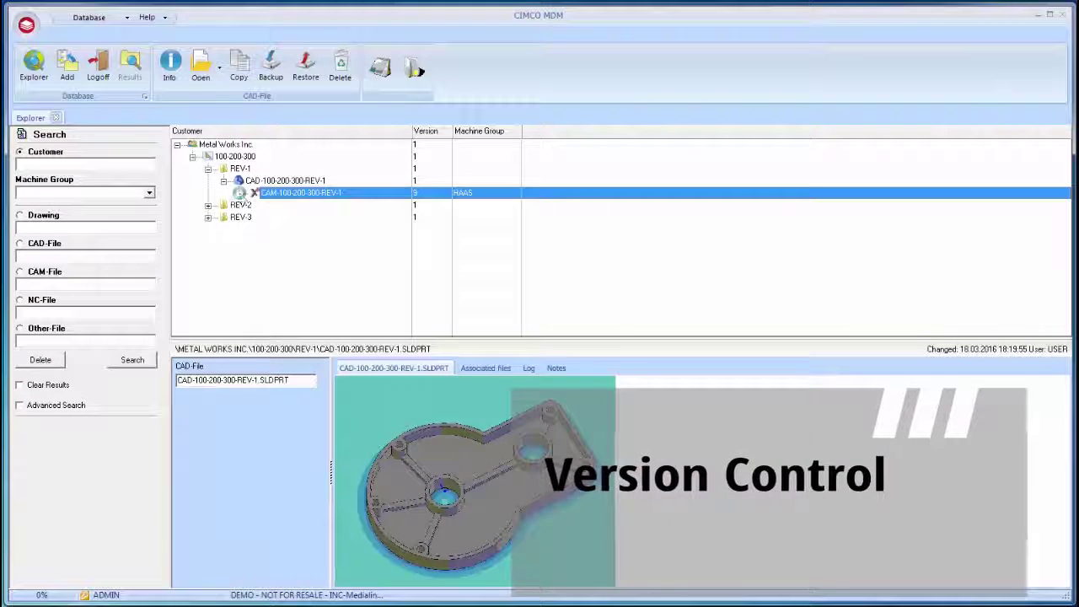
pyautogui.click(282, 219)
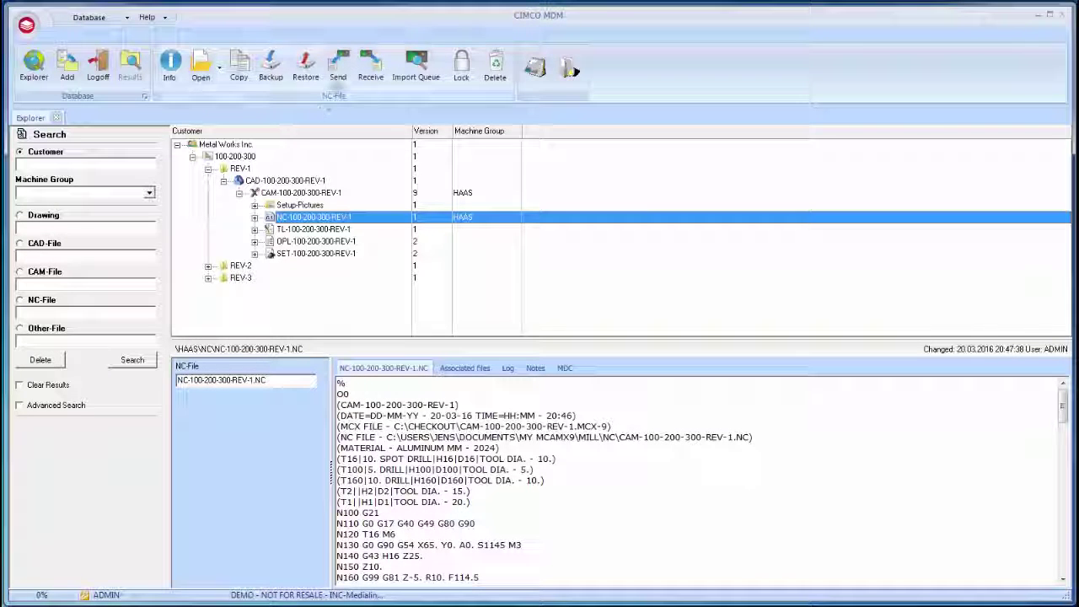
# Send NC-100-200-300-REV-1 to the HAAS machine group and close the success message
pyautogui.click(337, 74)
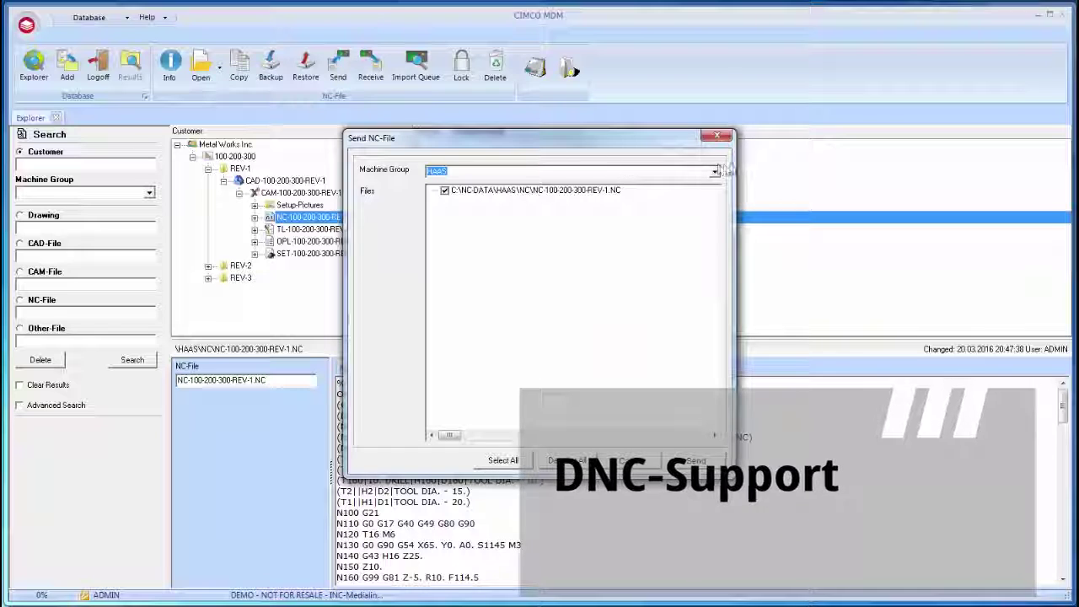
pyautogui.click(715, 172)
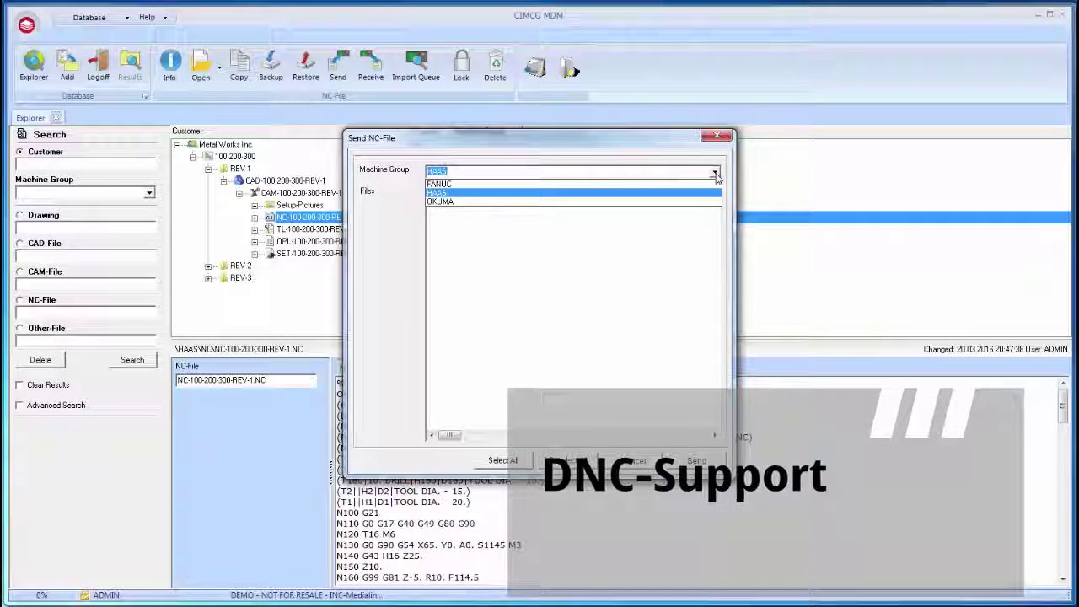
pyautogui.click(696, 196)
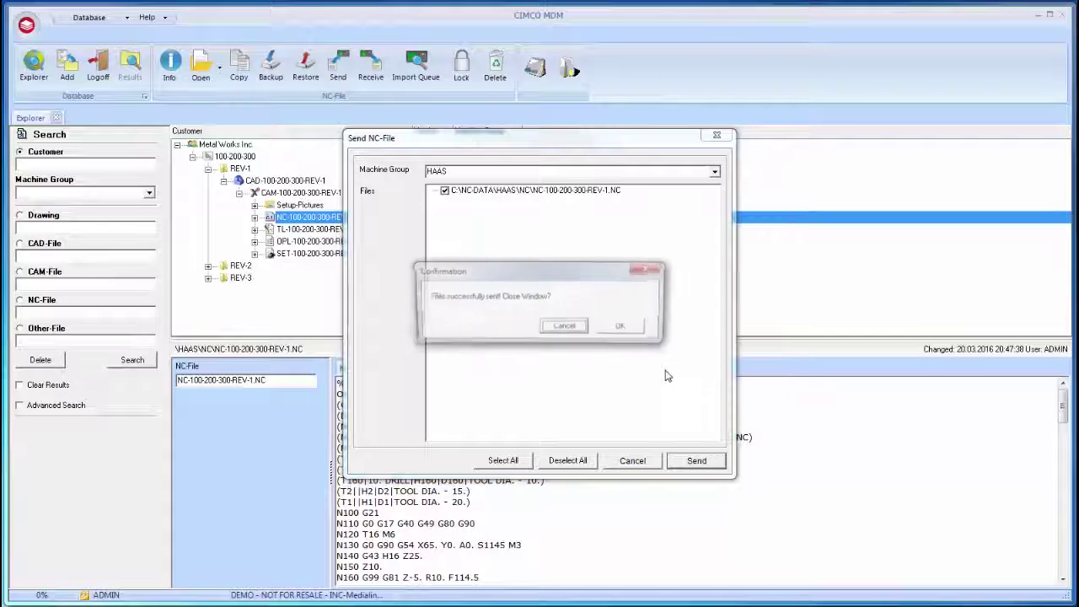
pyautogui.click(637, 329)
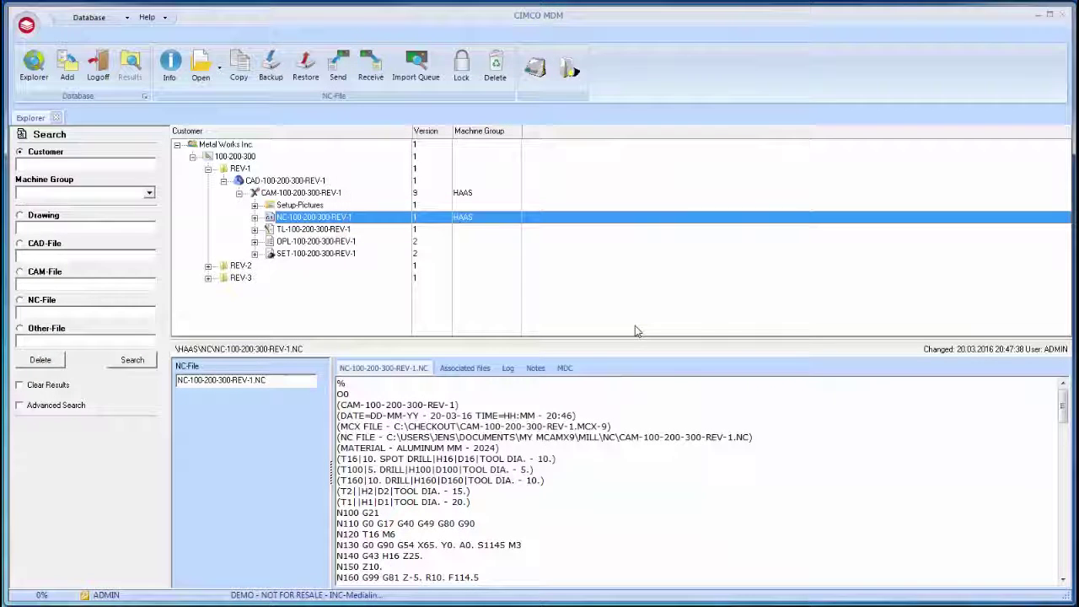
pyautogui.click(122, 19)
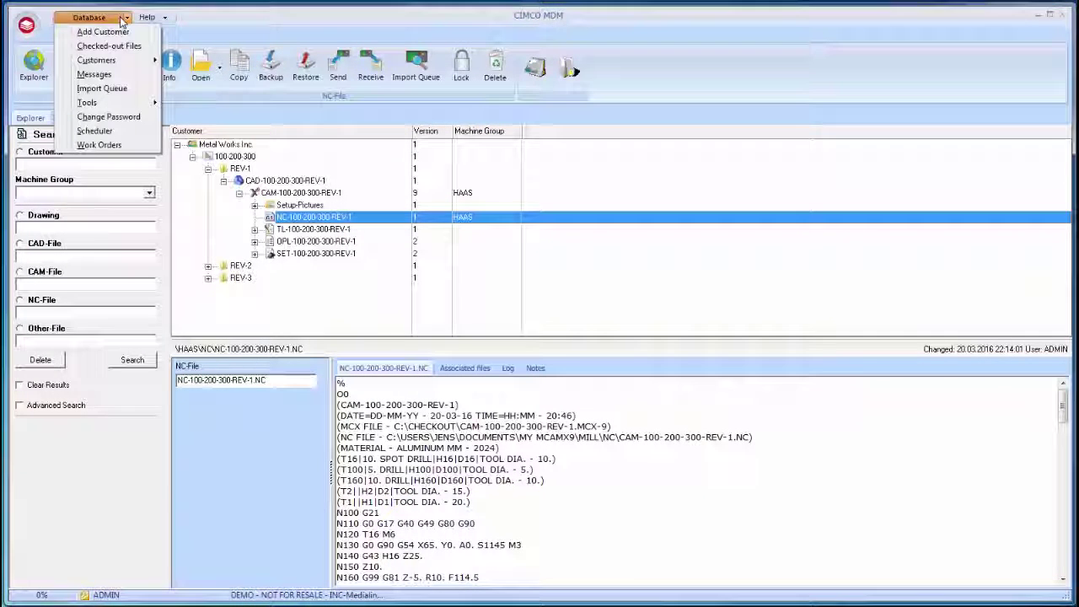
# Compare the queued HAAS program with the original, then accept it under CAM-100-200-300-REV-1.mcx-9
pyautogui.click(122, 90)
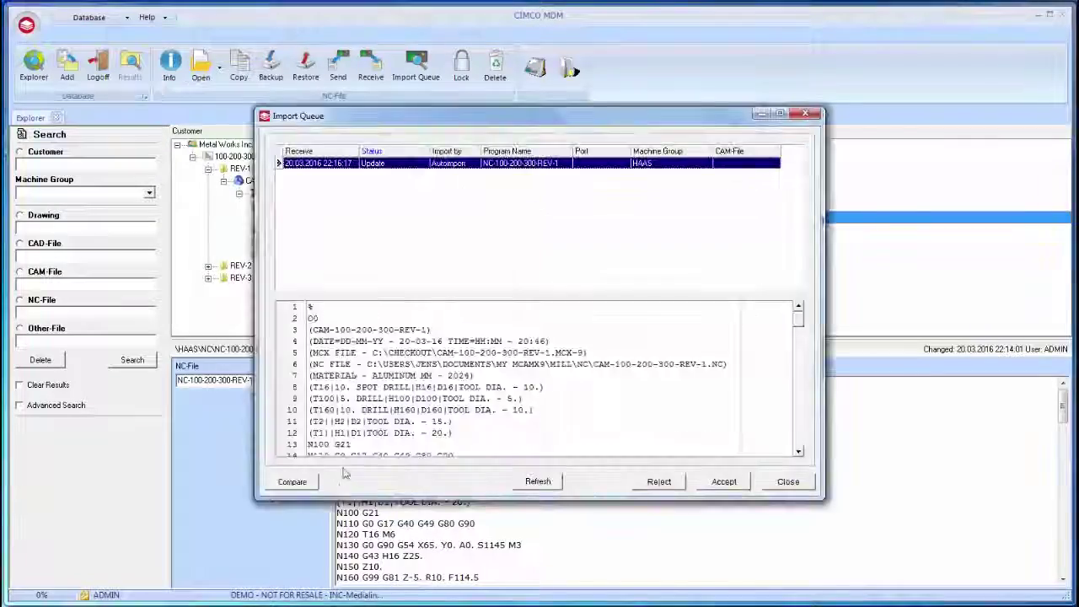
pyautogui.click(291, 481)
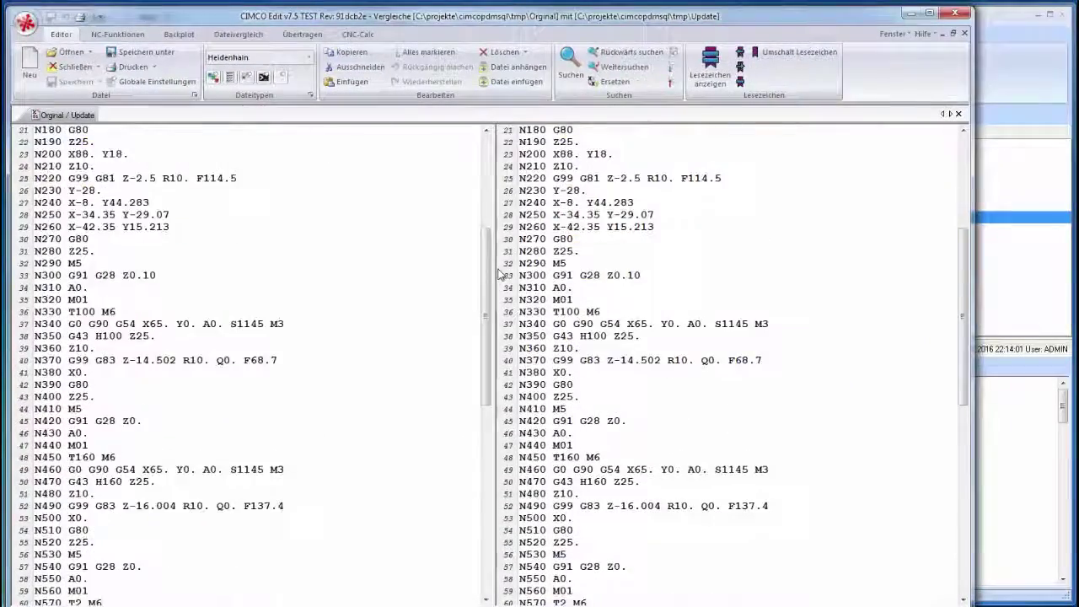
pyautogui.click(955, 13)
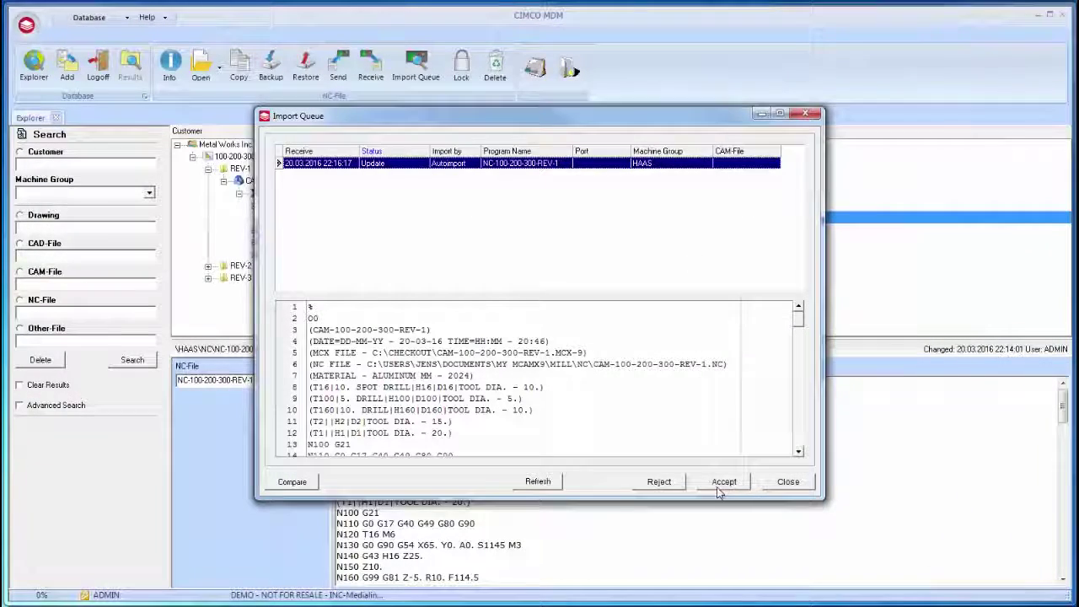
pyautogui.click(722, 485)
pyautogui.click(630, 330)
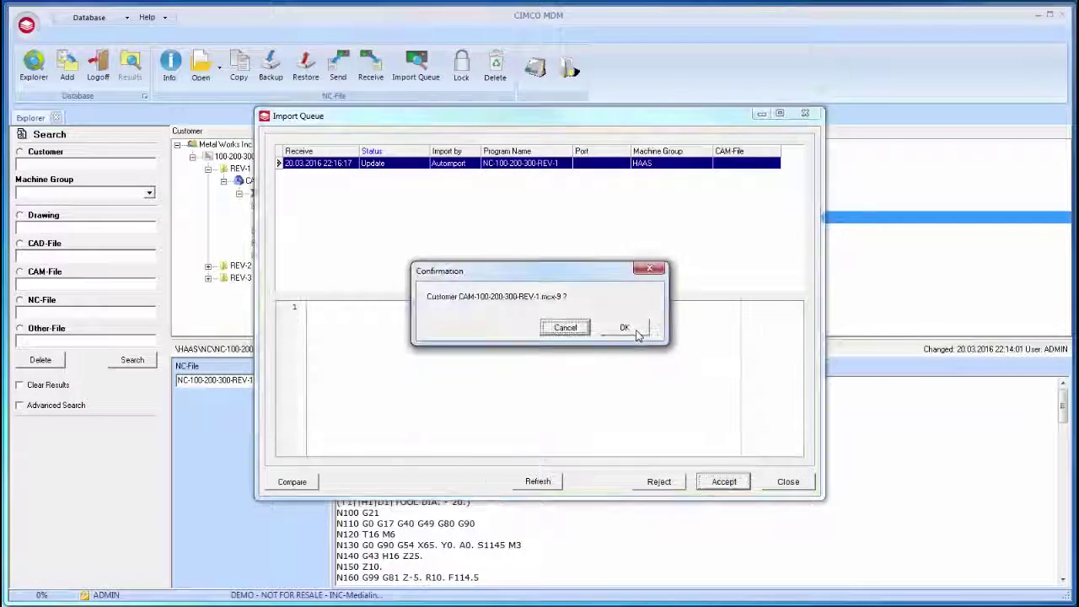
pyautogui.click(637, 335)
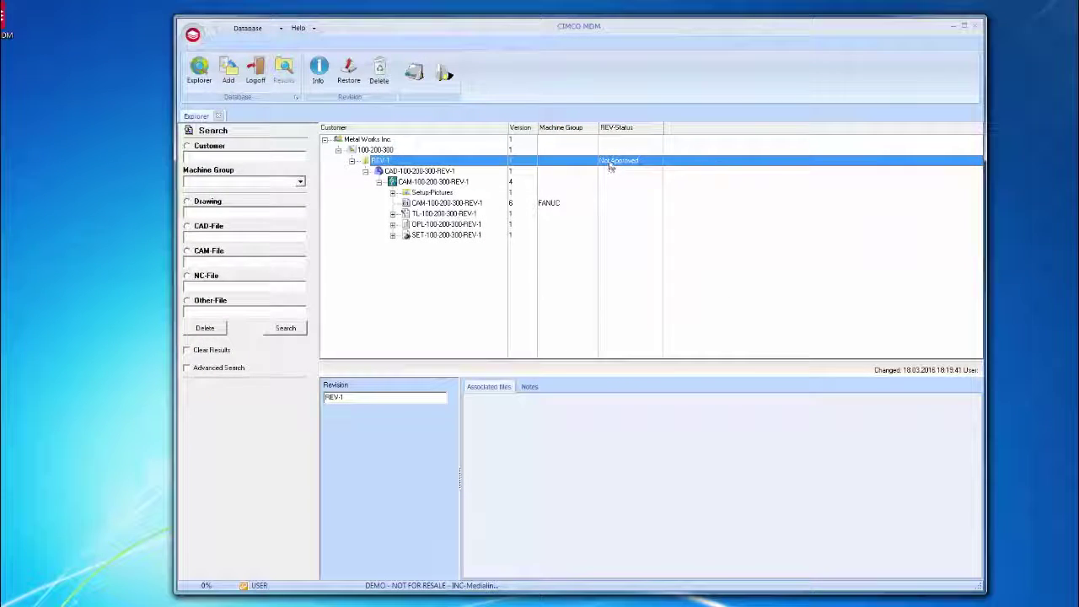
# Change revision REV-1's status to Approved
pyautogui.rightClick(610, 166)
pyautogui.click(650, 182)
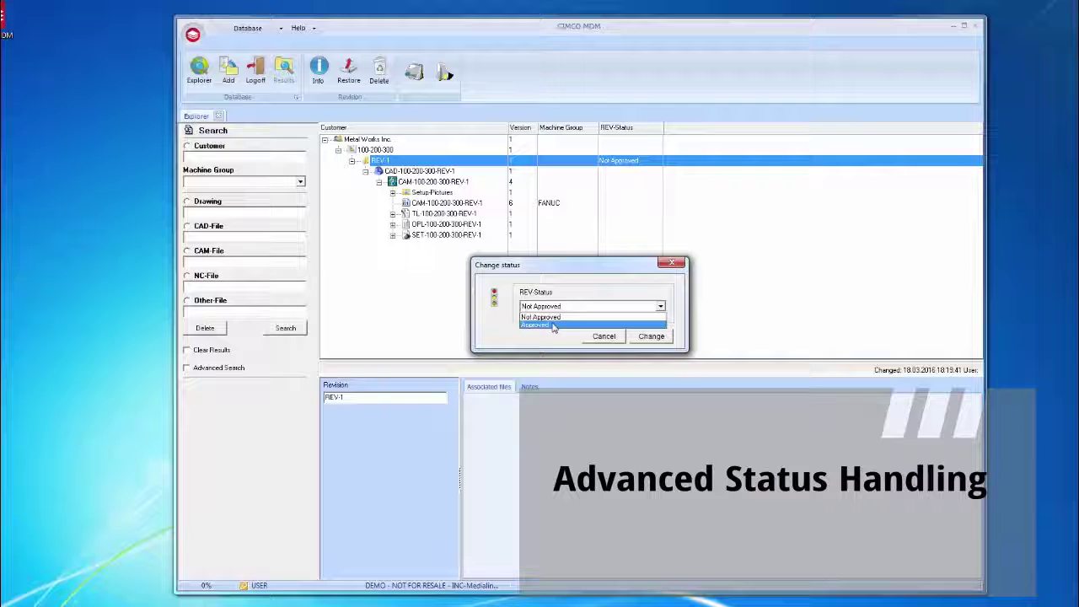
pyautogui.click(552, 325)
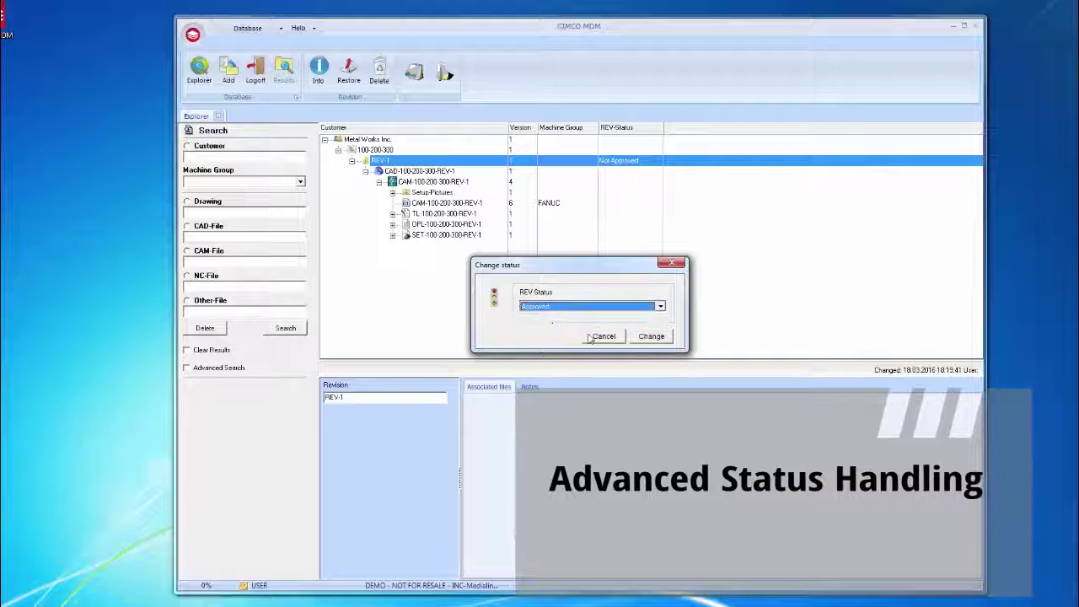
pyautogui.click(649, 337)
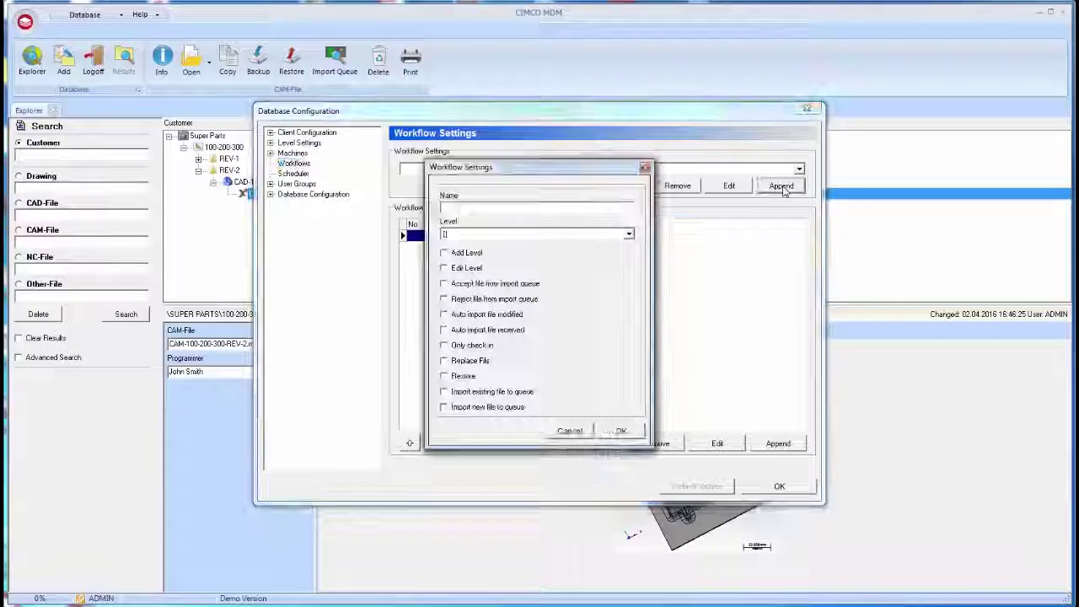
# Add workflow step 'Receive file from machine' at NC-File level with automatic import of received files
pyautogui.write('Receive file from machine')
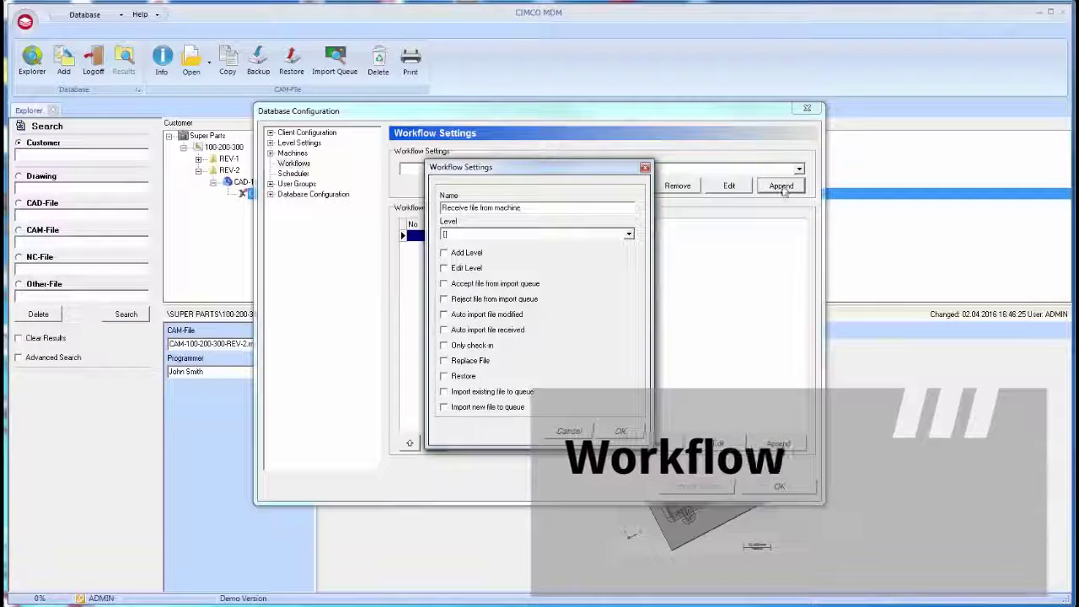
pyautogui.click(628, 234)
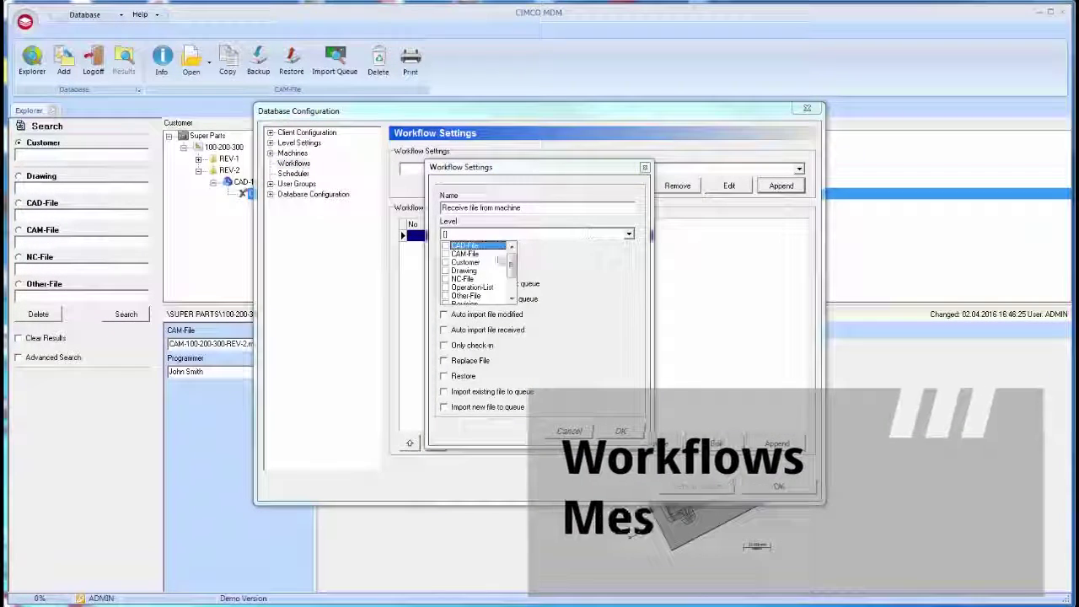
pyautogui.press('Down')
pyautogui.press('Down')
pyautogui.press('Down')
pyautogui.press('space')
pyautogui.click(628, 233)
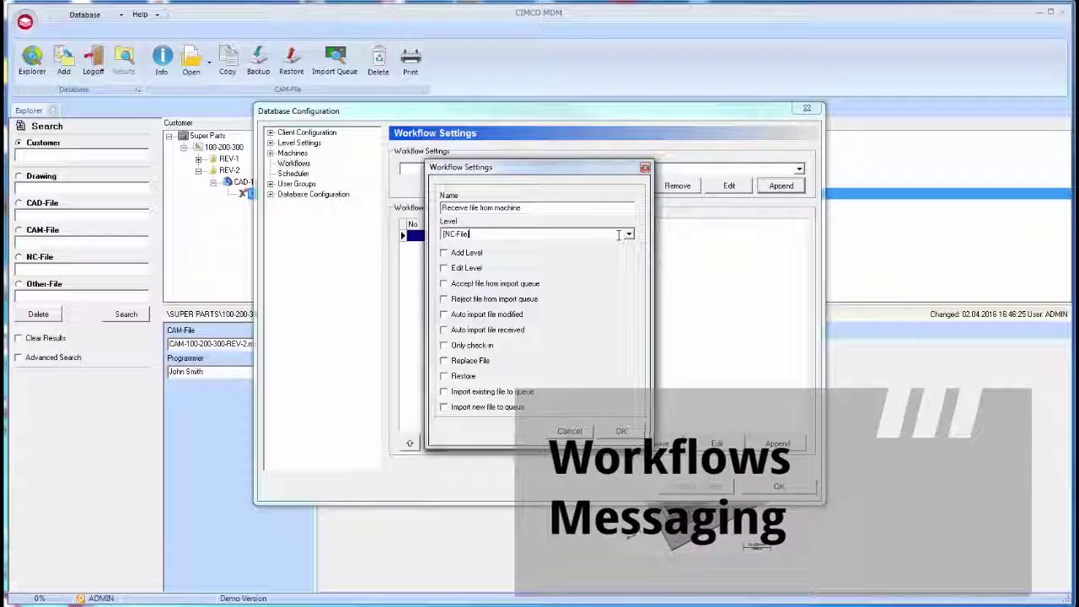
pyautogui.click(443, 329)
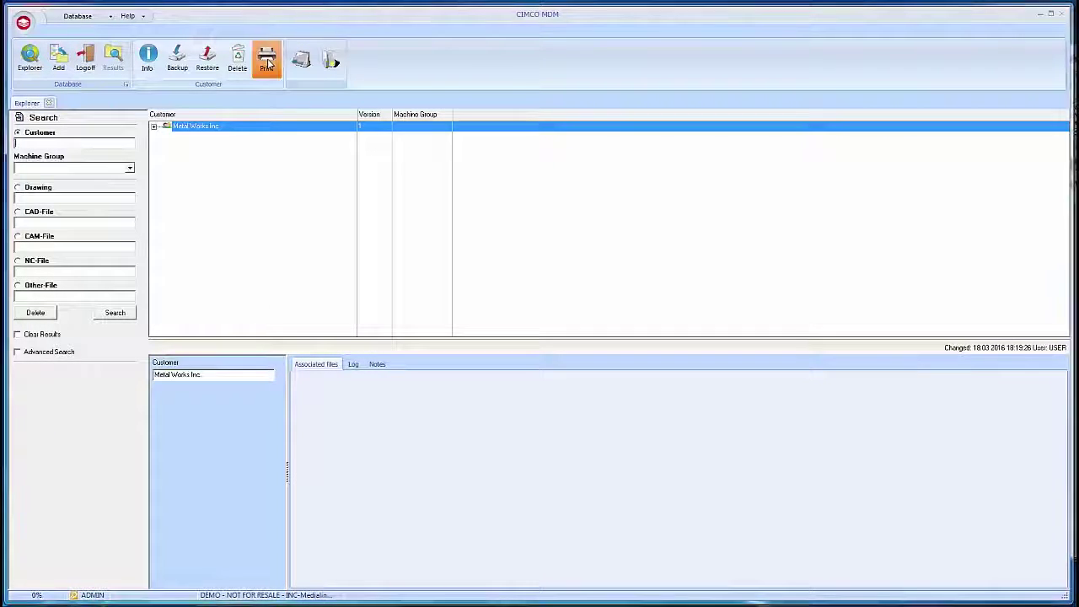
# Preview the CIMCO MDM Usage Report for Metal Works Inc., scroll through it, and close it
pyautogui.click(268, 65)
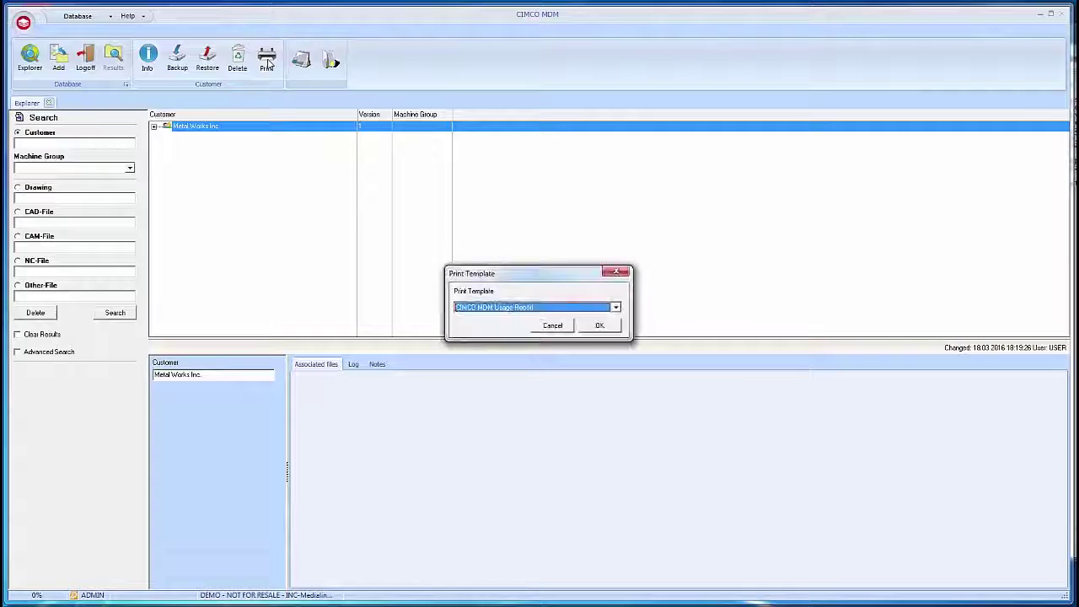
pyautogui.click(598, 328)
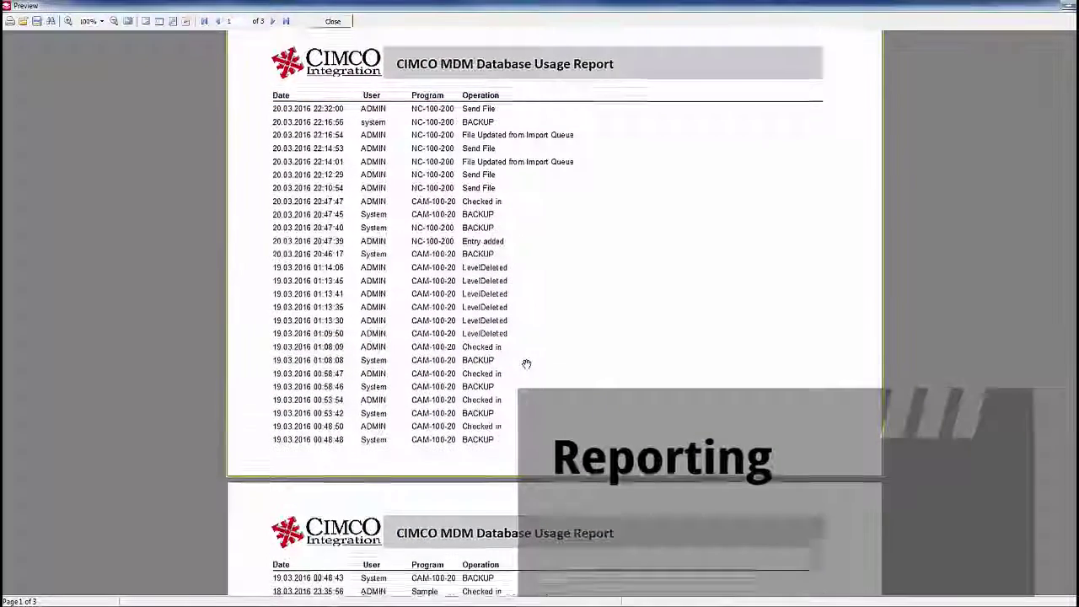
pyautogui.scroll(-1, 525, 363)
pyautogui.scroll(-1, 526, 364)
pyautogui.scroll(-1, 525, 363)
pyautogui.scroll(-3, 526, 354)
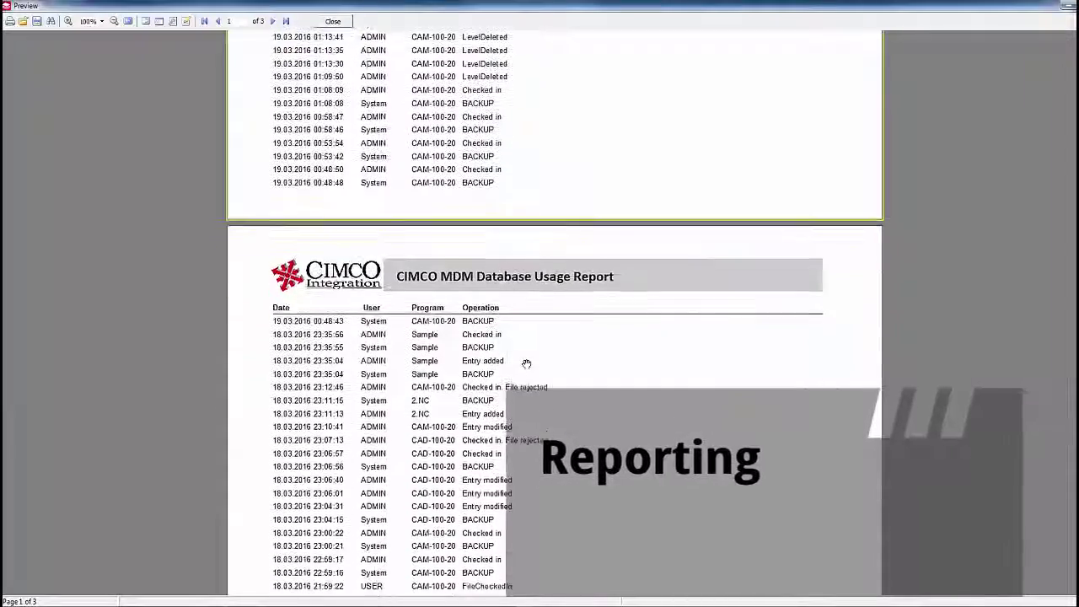
pyautogui.scroll(-2, 520, 333)
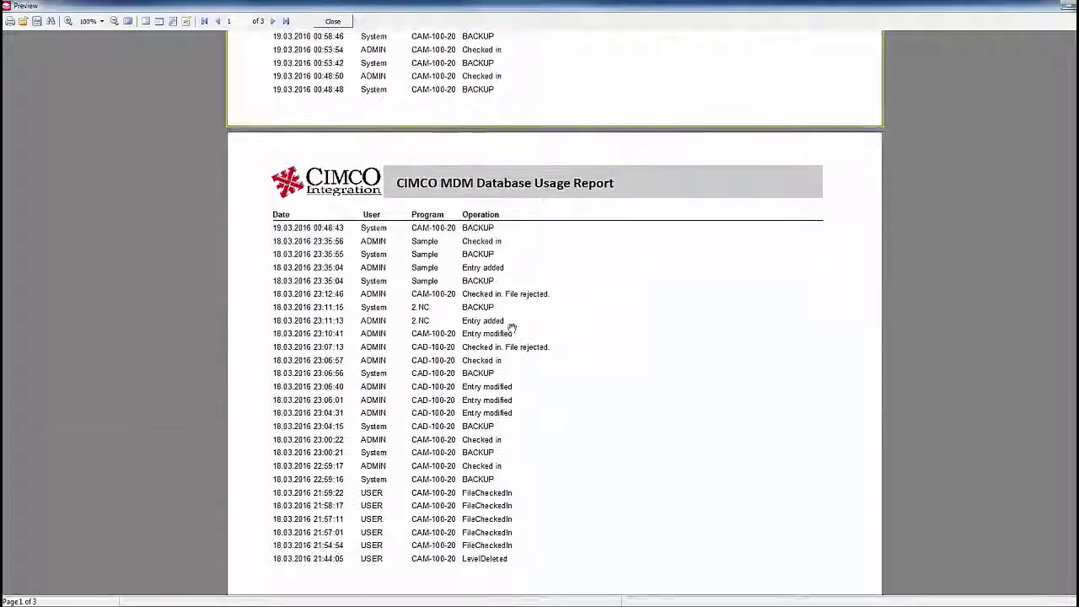
pyautogui.click(333, 21)
pyautogui.click(268, 74)
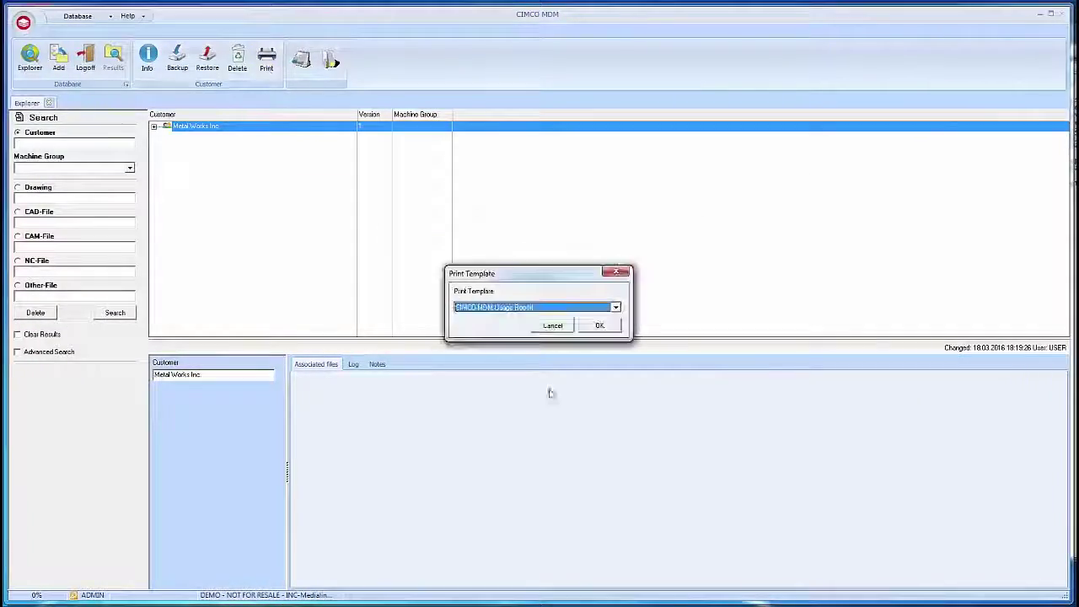
pyautogui.click(596, 327)
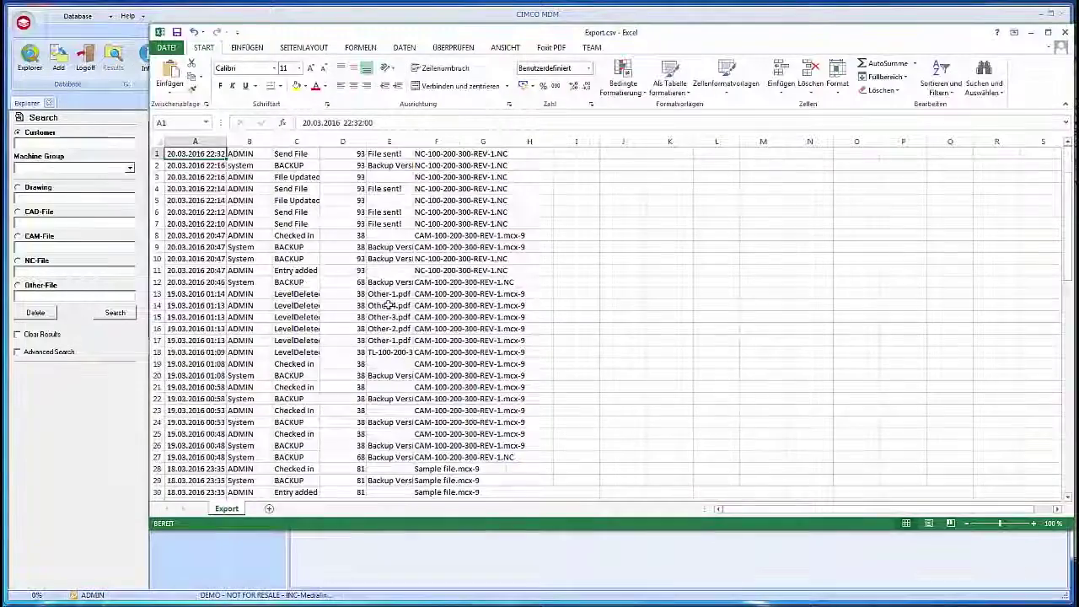
pyautogui.scroll(-5, 388, 305)
pyautogui.scroll(-2, 388, 305)
pyautogui.scroll(-2, 388, 305)
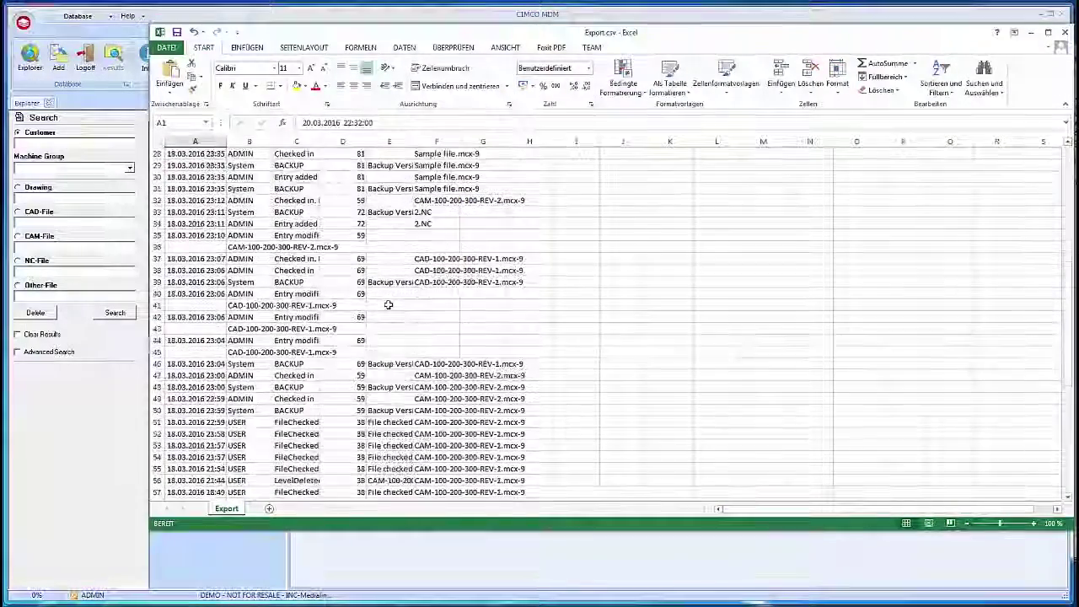
pyautogui.scroll(-2, 389, 305)
pyautogui.scroll(-1, 388, 305)
pyautogui.scroll(-2, 388, 305)
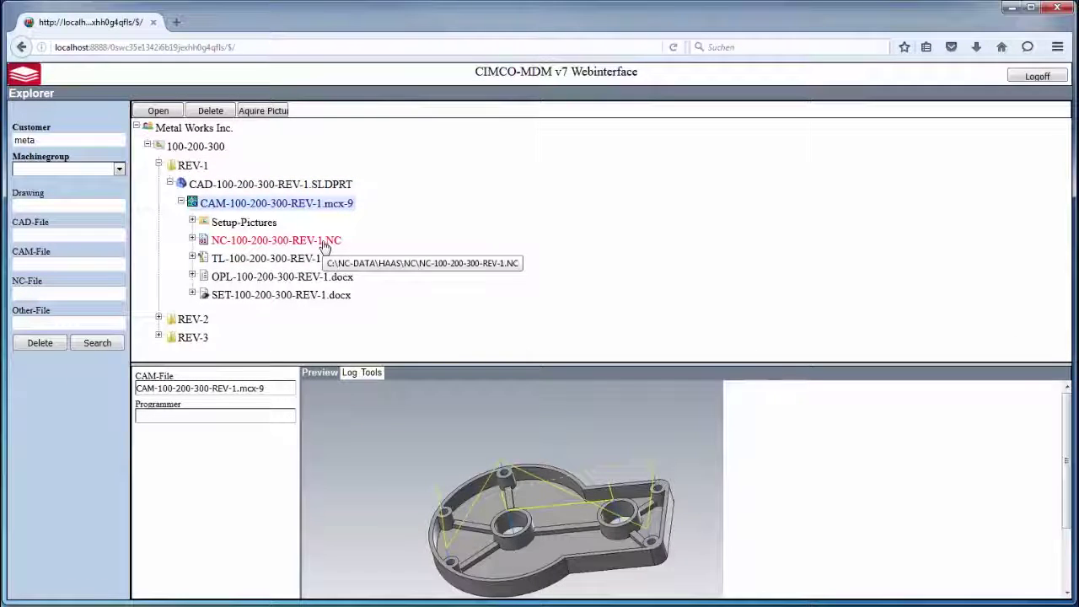
# Display the code of NC-100-200-300-REV-1.NC and send it to the HAAS machine group
pyautogui.click(324, 242)
pyautogui.click(210, 111)
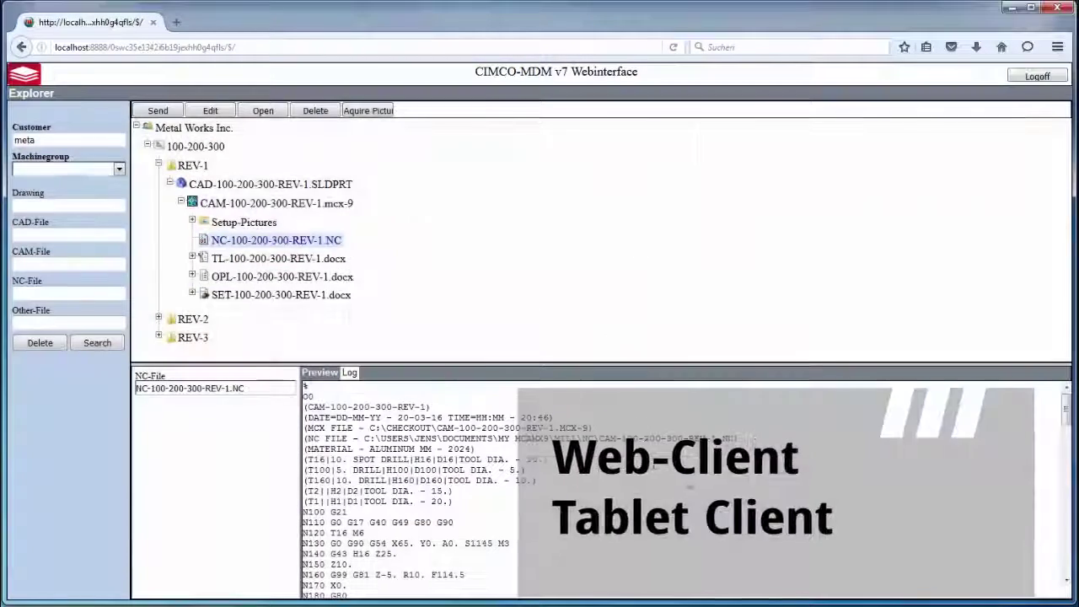
pyautogui.click(157, 110)
pyautogui.click(553, 339)
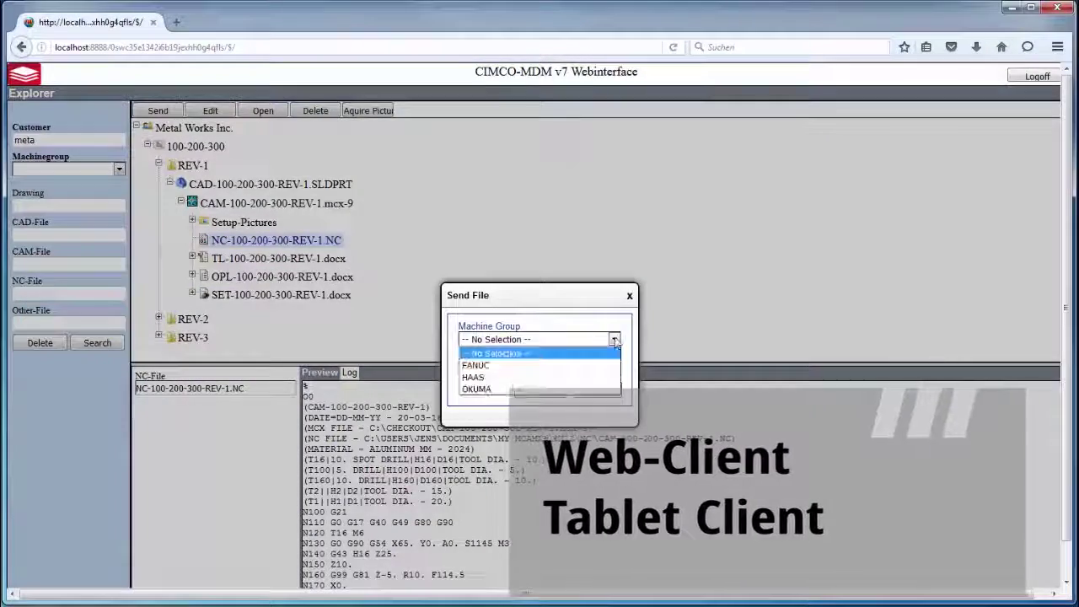
pyautogui.click(552, 378)
pyautogui.click(596, 393)
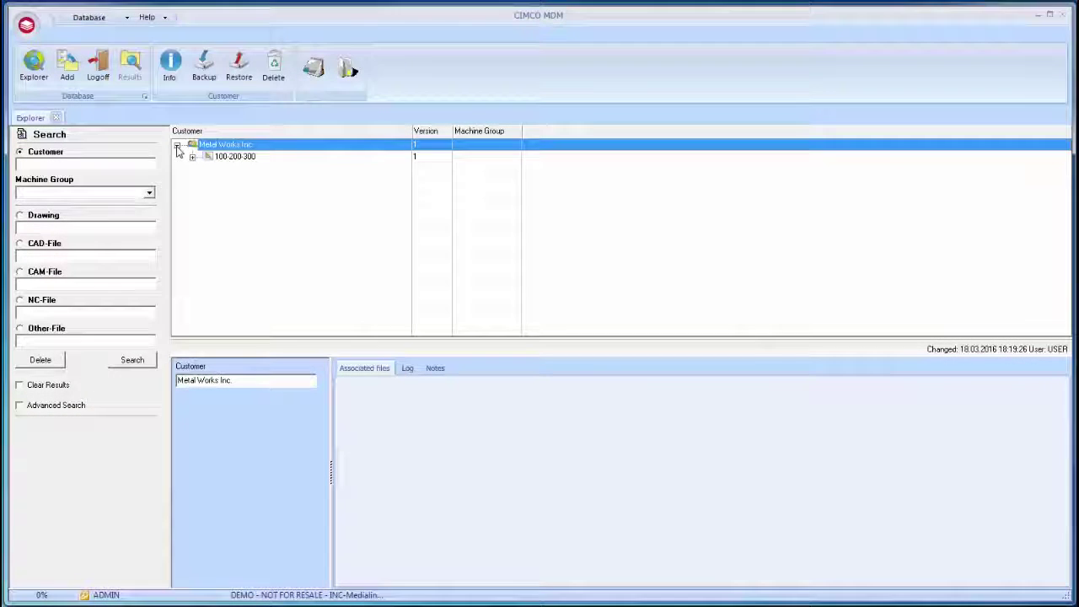
# Expand 100-200-300 > REV-1 and review the CAD model and the CAM file's tools
pyautogui.doubleClick(193, 160)
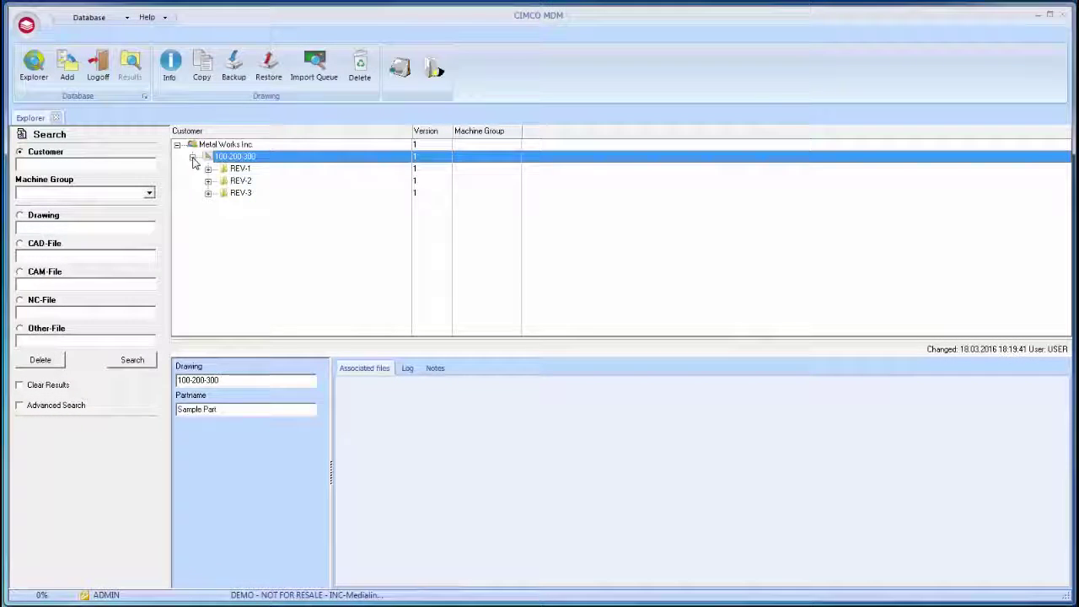
pyautogui.click(209, 170)
pyautogui.click(224, 181)
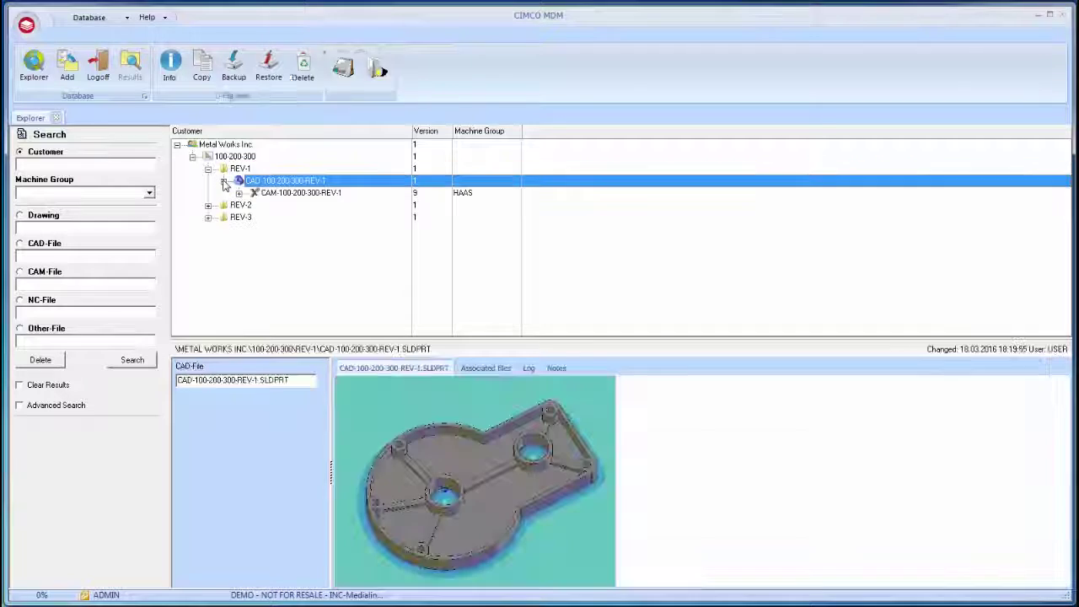
pyautogui.click(240, 194)
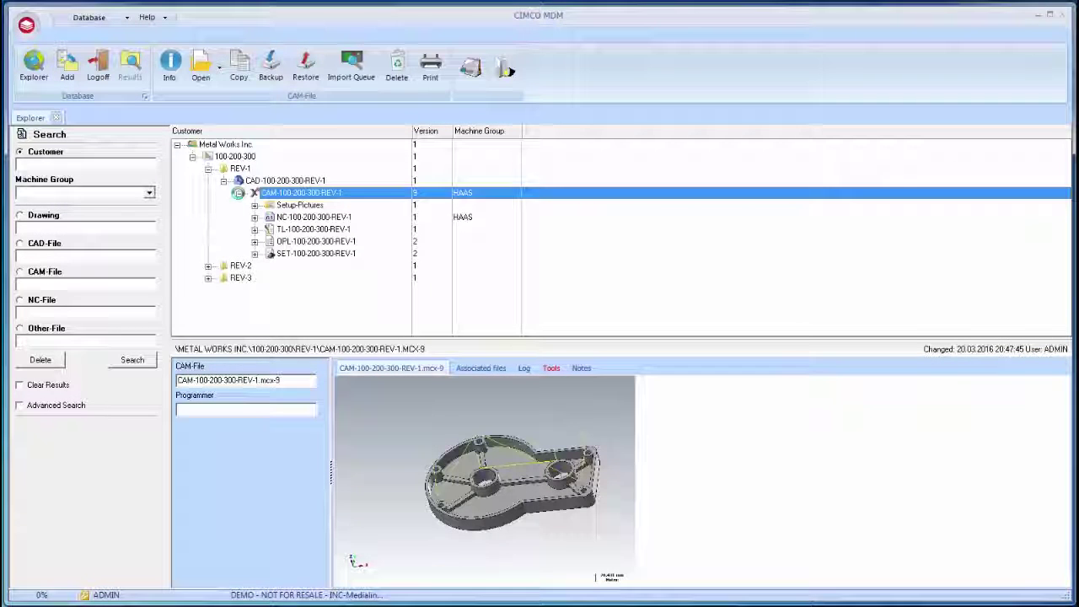
pyautogui.click(552, 369)
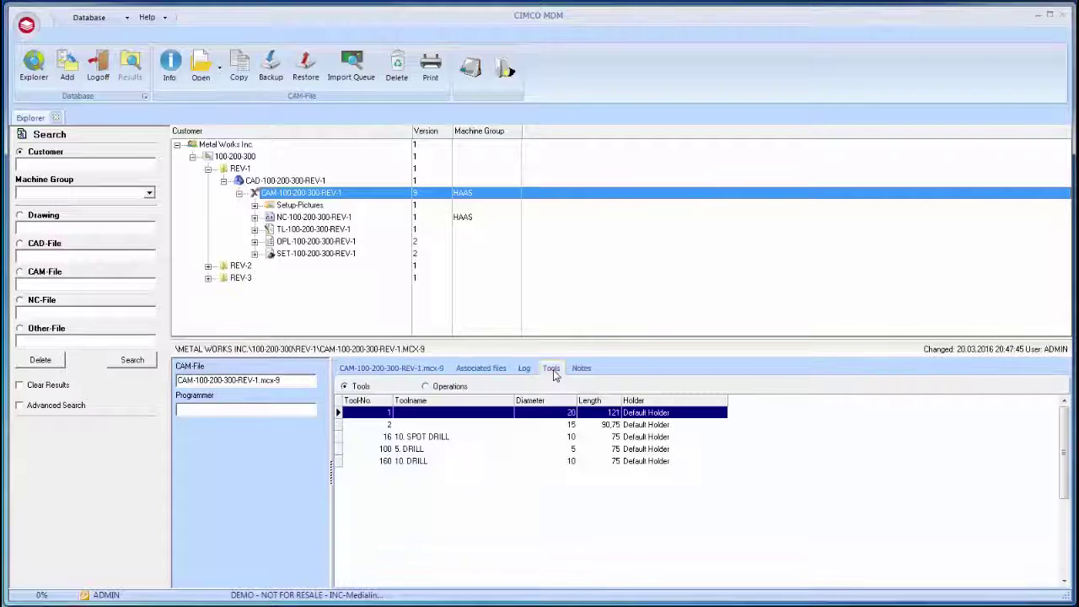
# Preview setup pictures 2-2-602 and 2-3-603, tool list TL-100-200-300-REV-1 and operation list OPL-100-200-300-REV-1
pyautogui.doubleClick(301, 205)
pyautogui.click(307, 217)
pyautogui.click(312, 230)
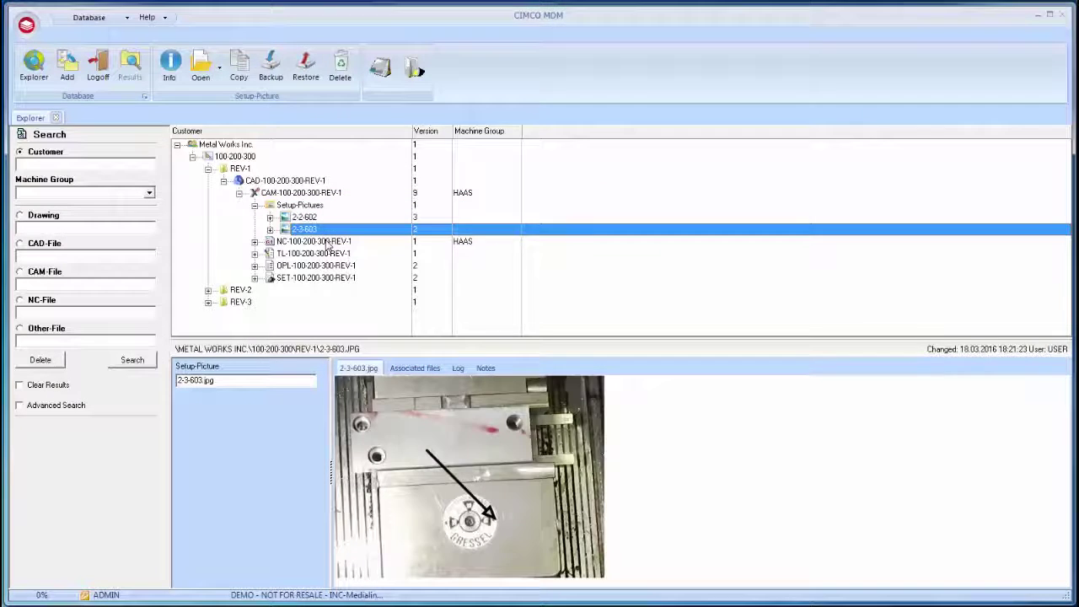
pyautogui.click(327, 252)
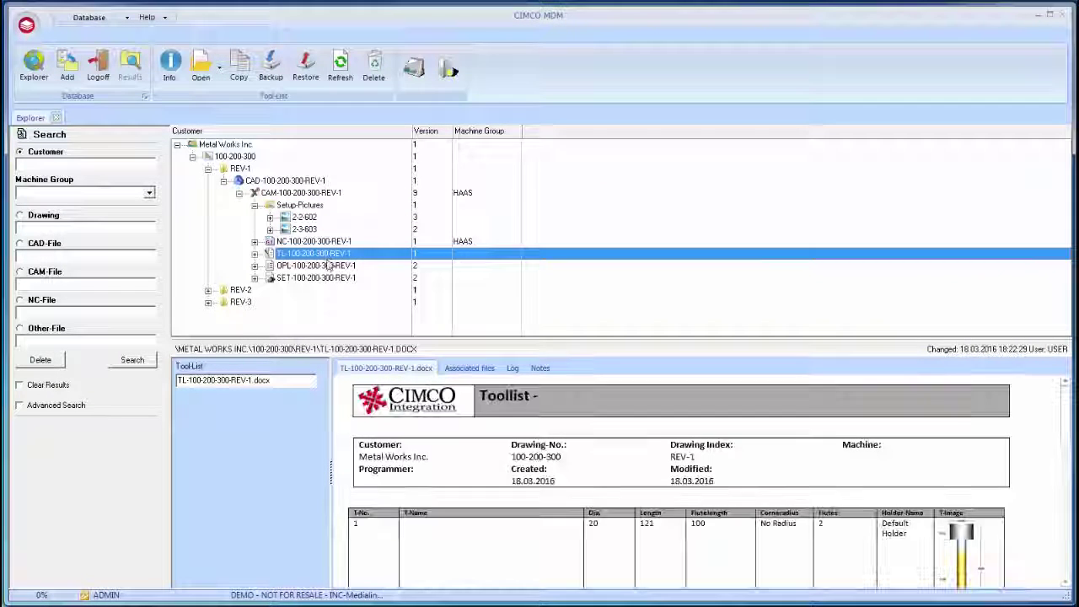
pyautogui.click(329, 266)
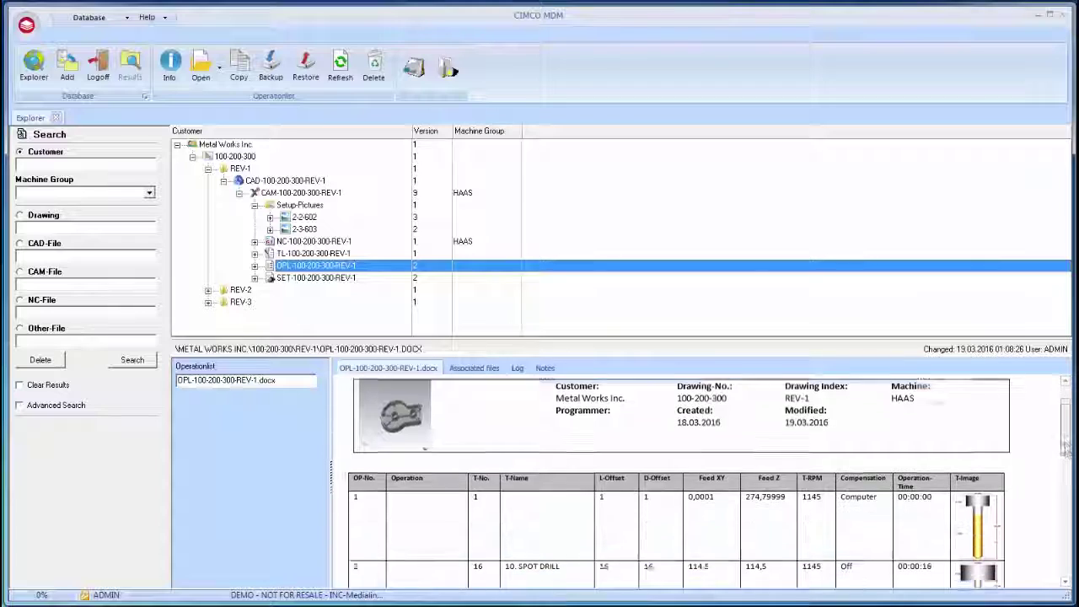
# Open setup sheet SET-100-200-300-REV-1 and scroll through its annotated fixture pictures
pyautogui.scroll(-3, 355, 287)
pyautogui.click(354, 279)
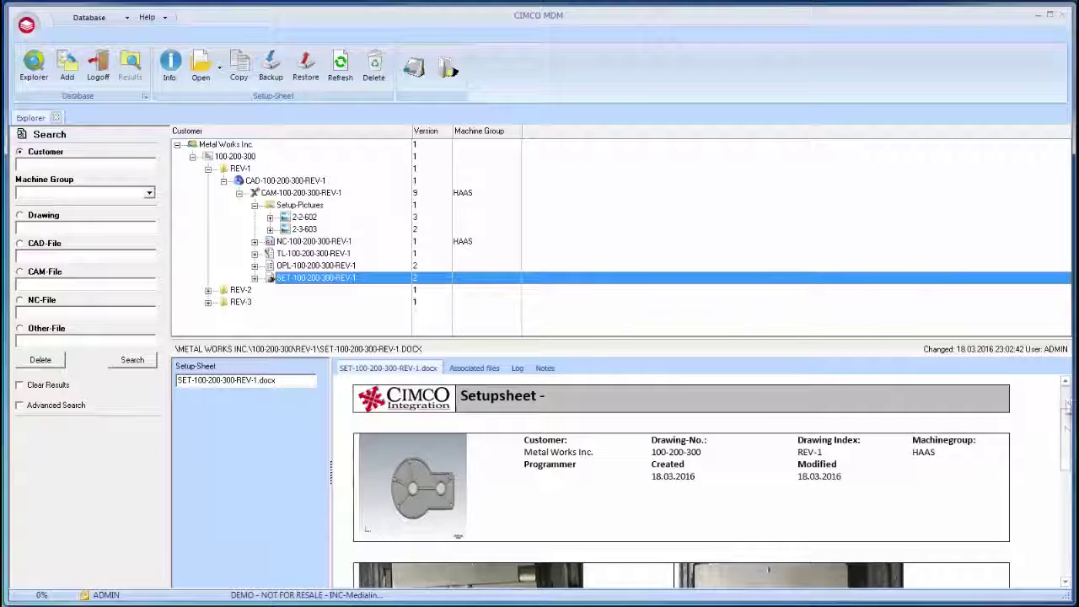
pyautogui.scroll(-3, 956, 444)
pyautogui.scroll(-3, 957, 444)
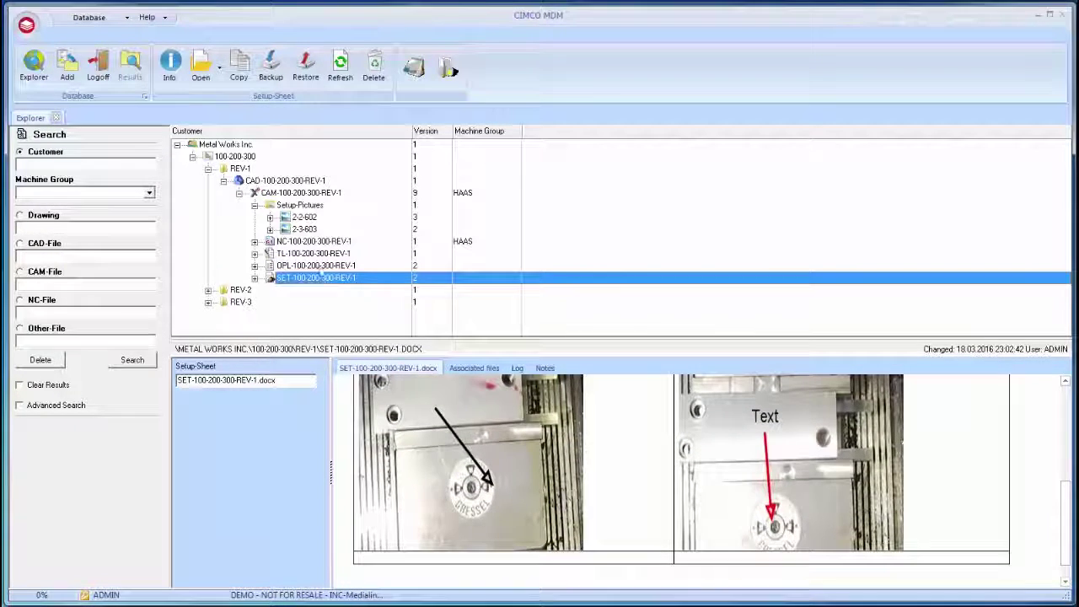